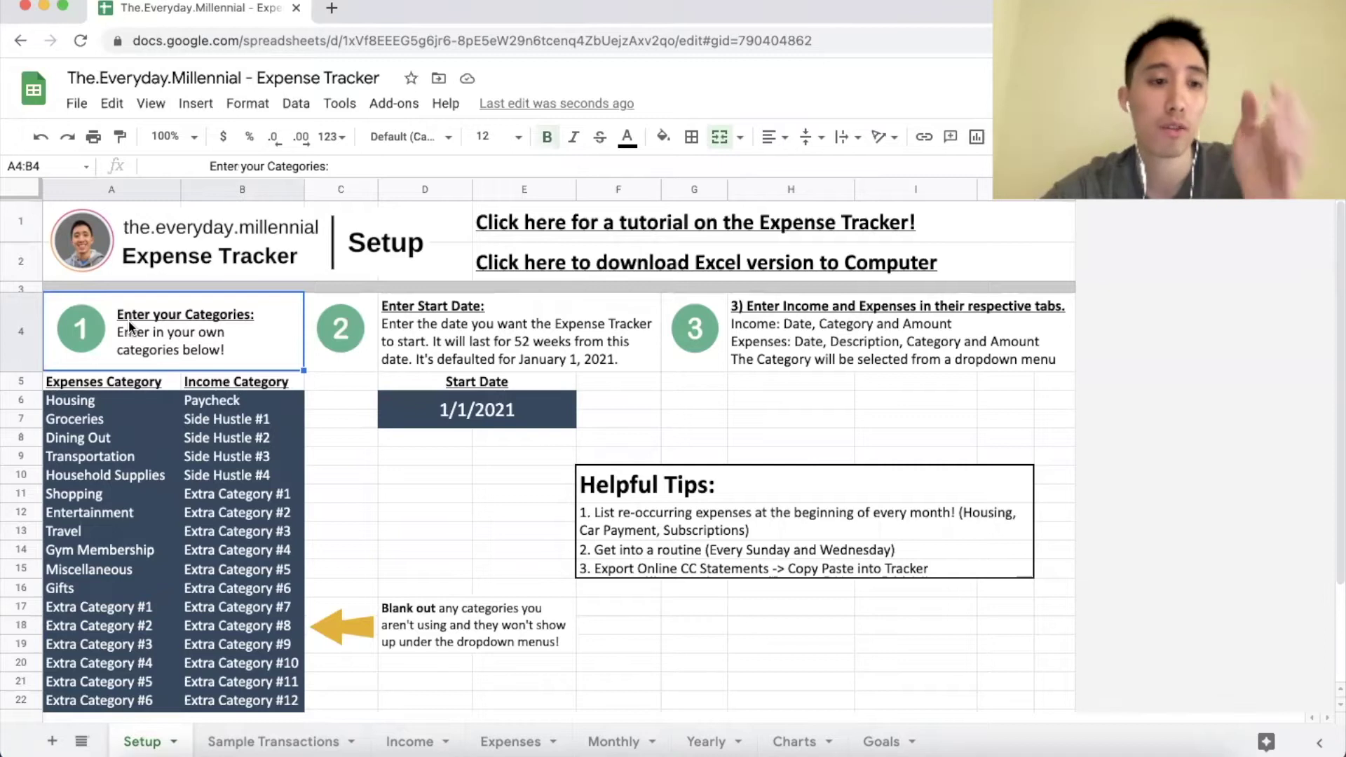
Step: Replace Extra Category #1 in the expenses category list with Childcare
{"action": "left_click", "coordinate": [133, 388]}
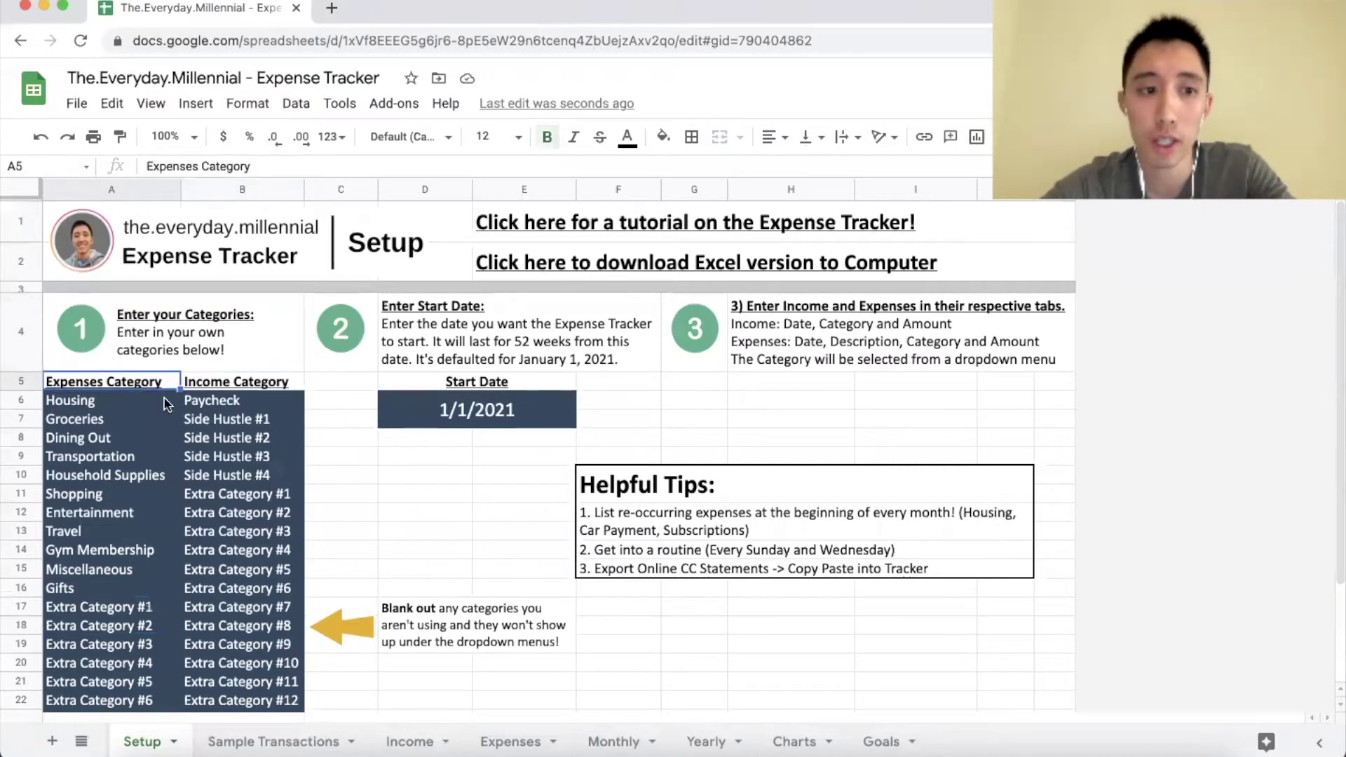
{"action": "left_click", "coordinate": [254, 388]}
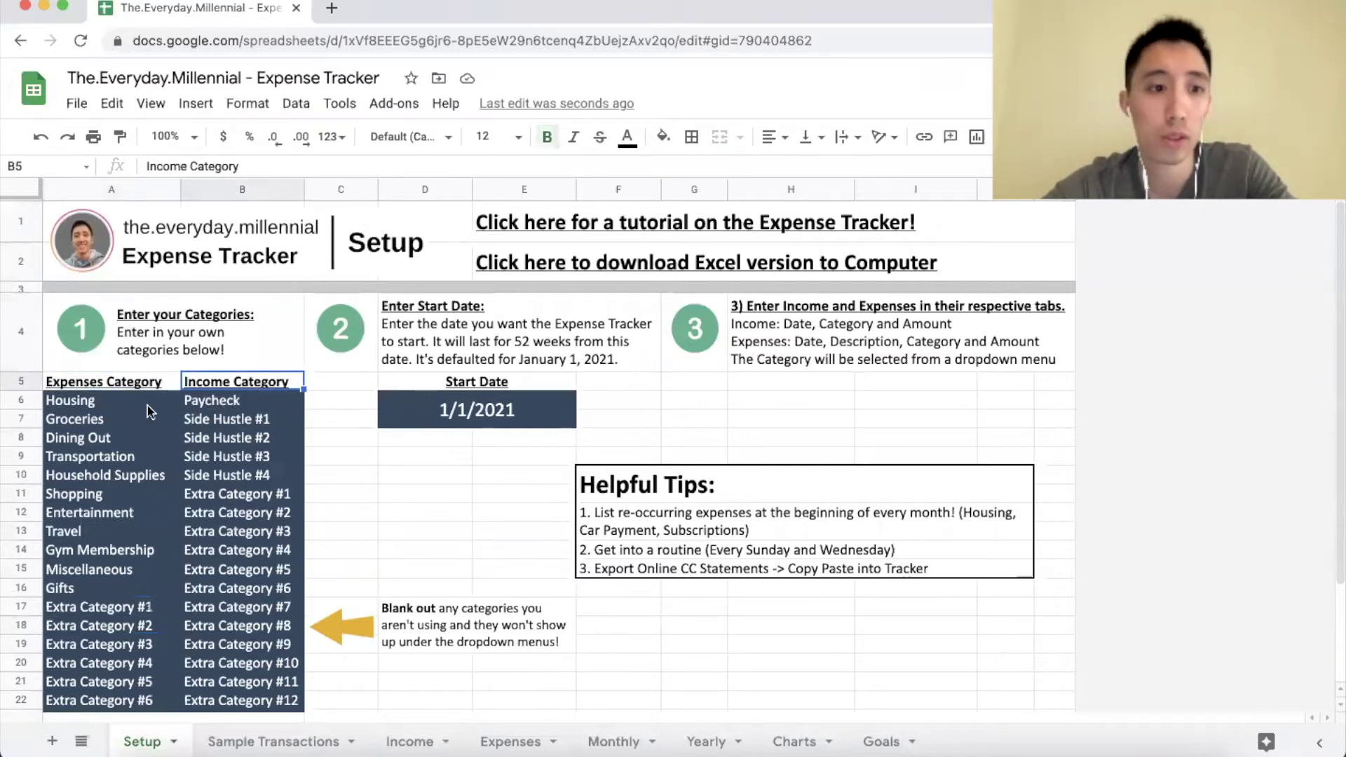
{"action": "left_click_drag", "start_coordinate": [146, 408], "coordinate": [140, 592]}
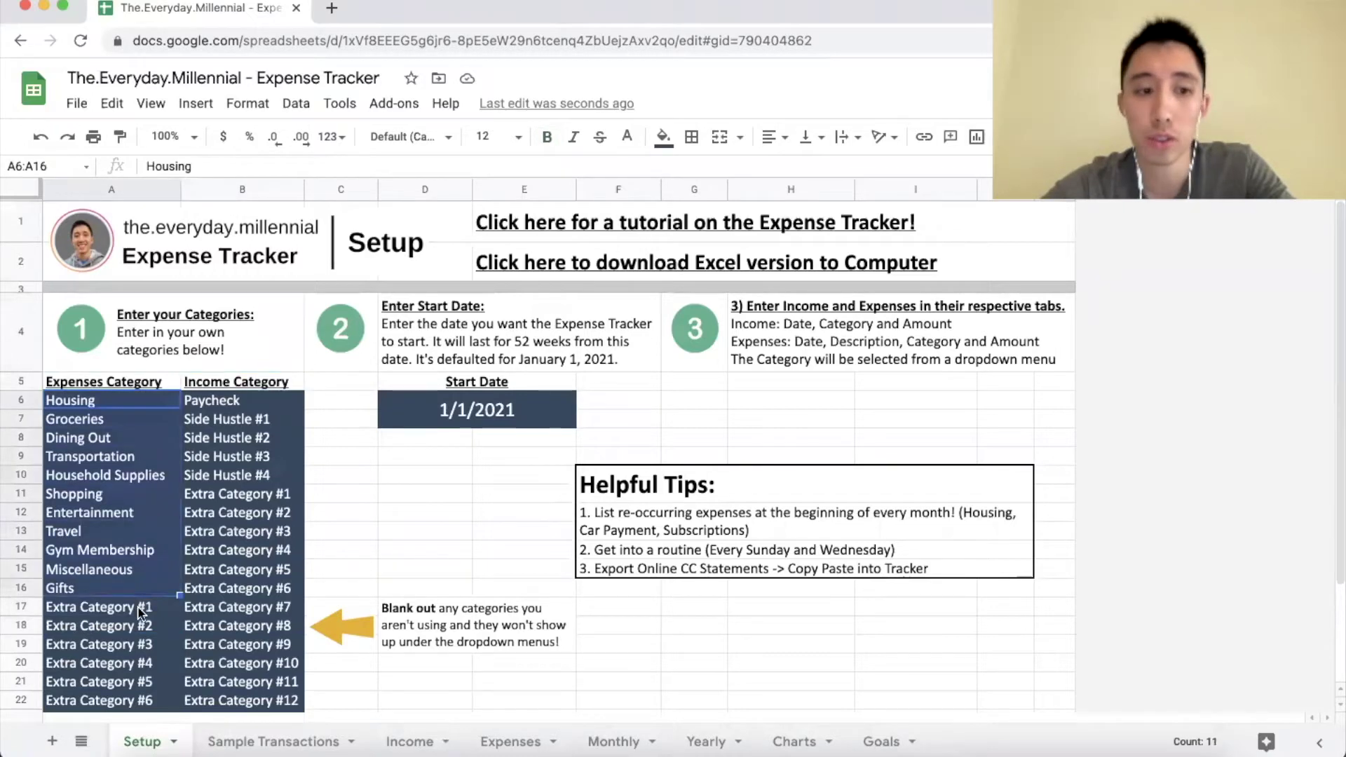
{"action": "left_click", "coordinate": [140, 607]}
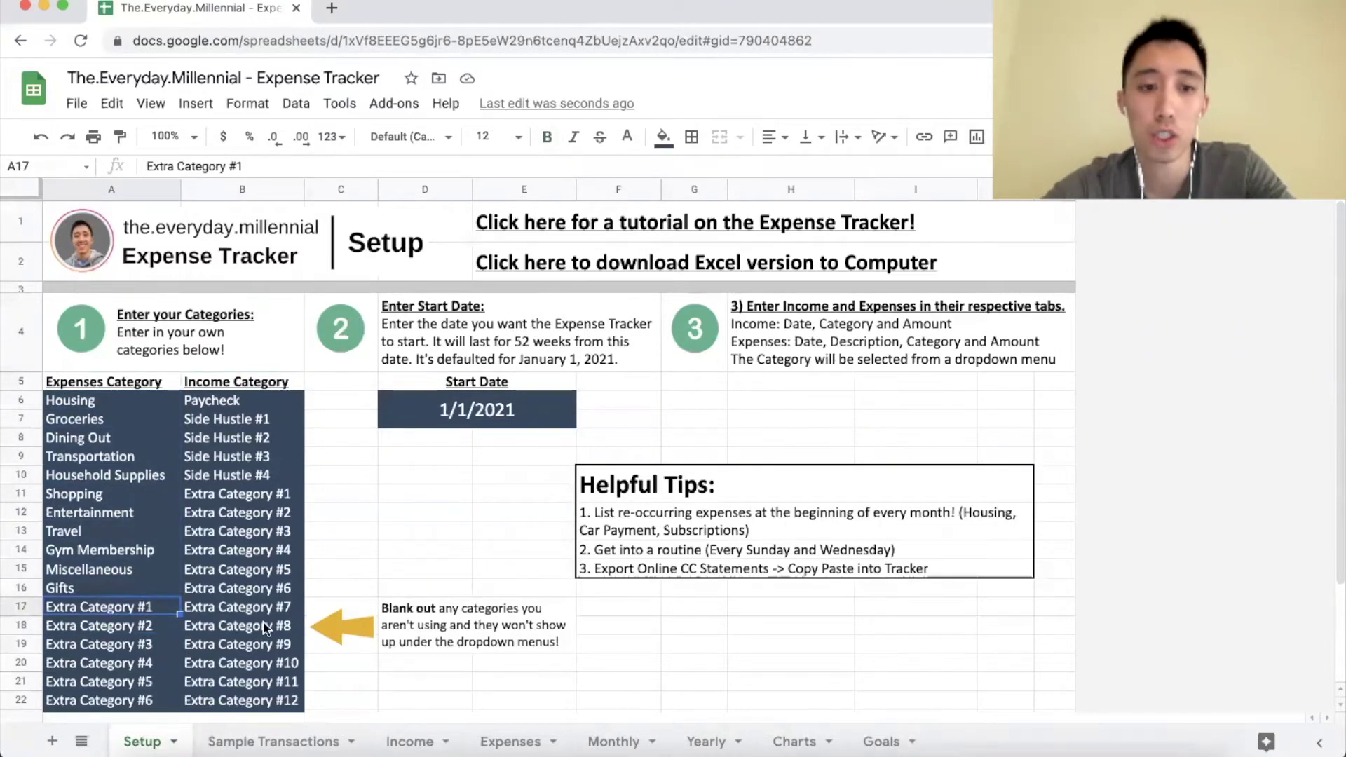
{"action": "type", "text": "Childcare"}
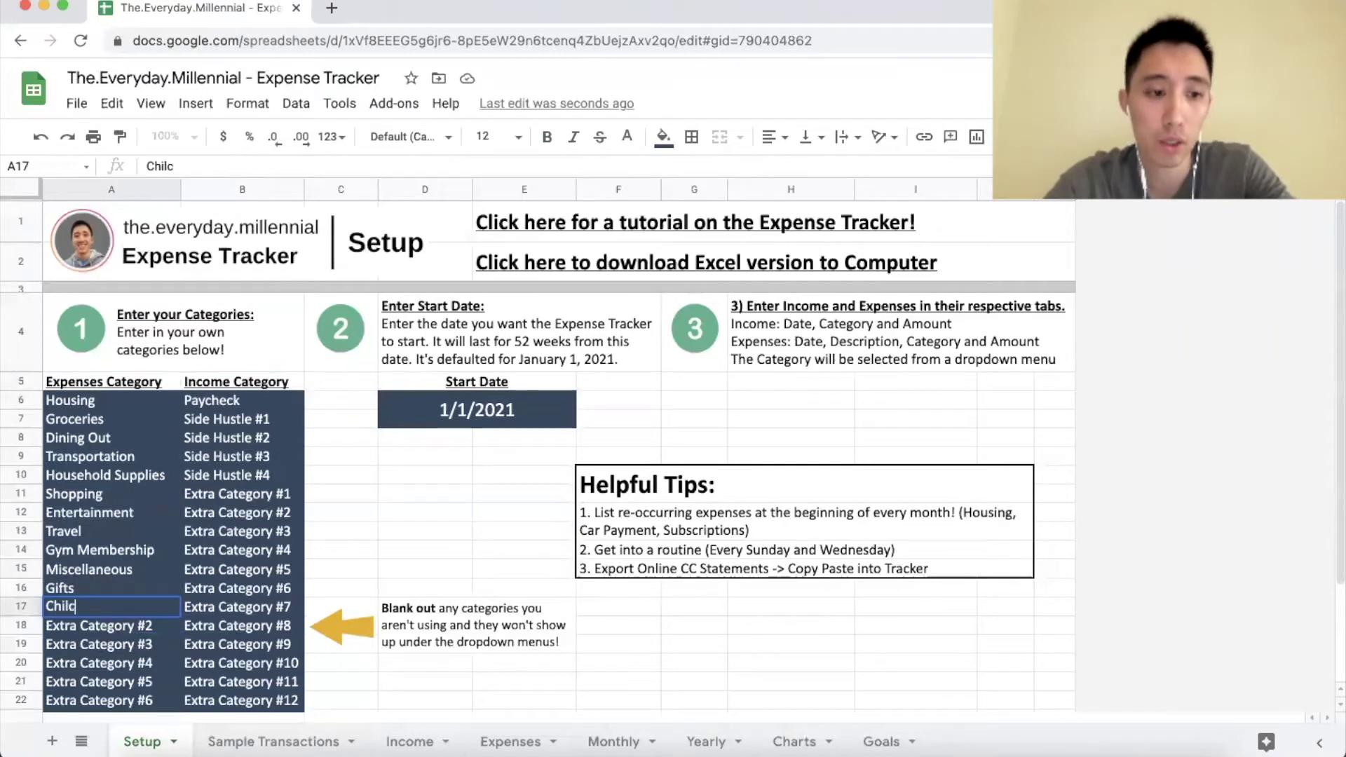
{"action": "key", "text": "Return"}
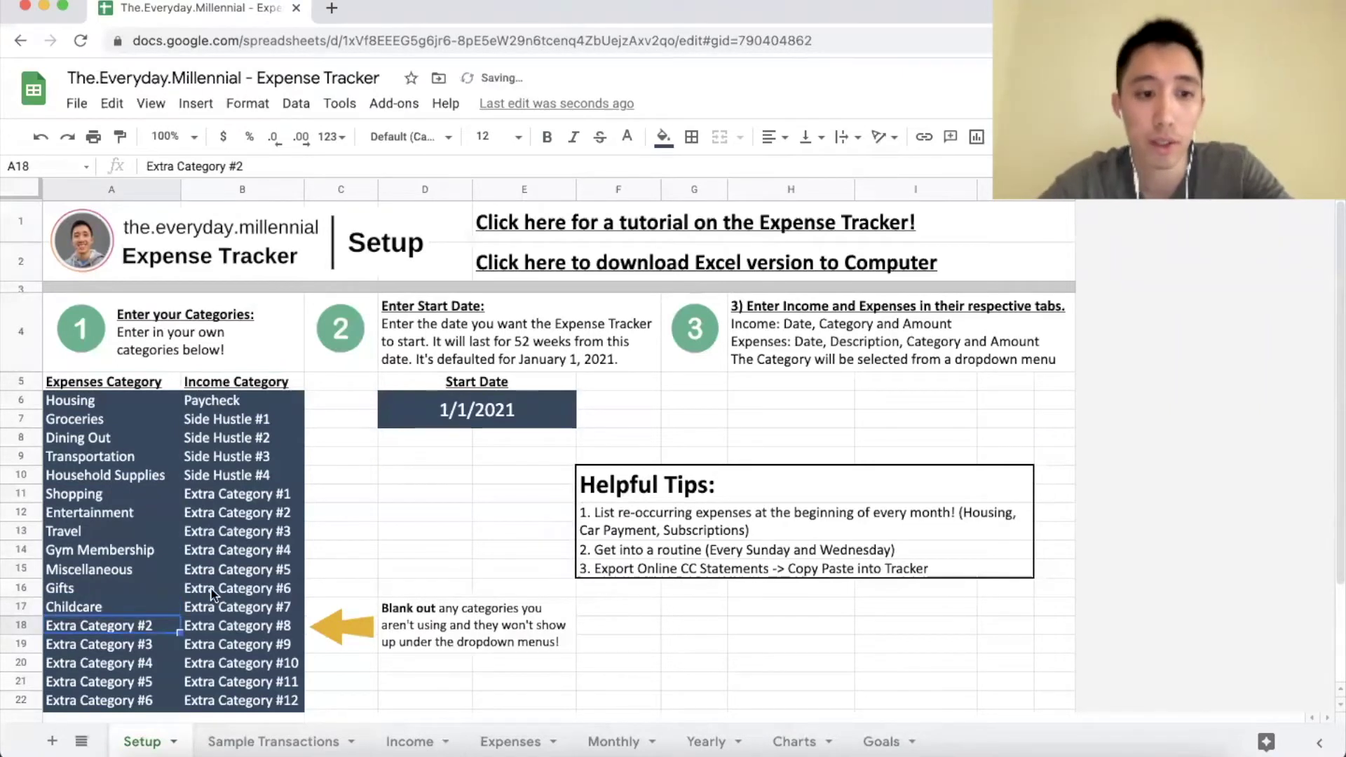
Step: Clear the unused expense categories from Extra Category #2 through Extra Category #9
{"action": "scroll", "coordinate": [145, 461], "scroll_direction": "down", "scroll_amount": 3}
{"action": "left_click_drag", "start_coordinate": [145, 461], "coordinate": [145, 592]}
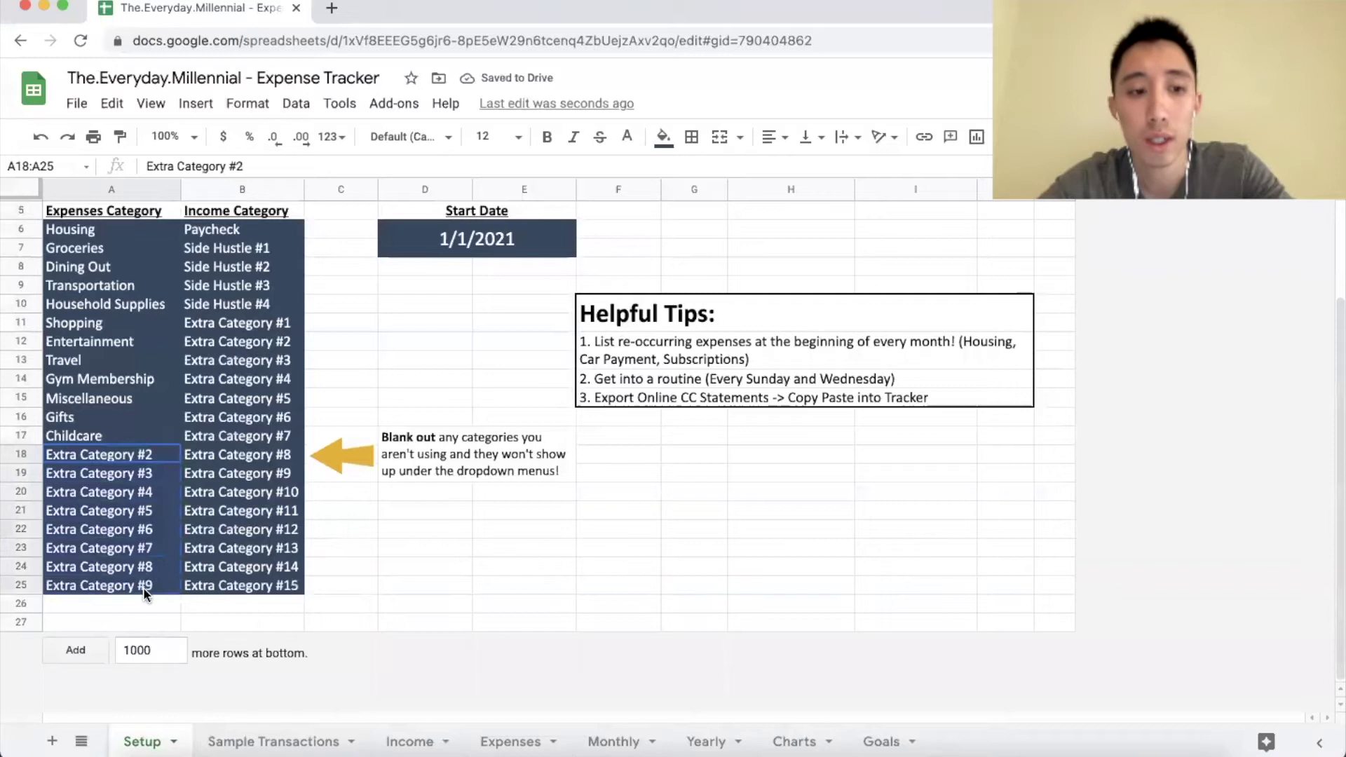
{"action": "key", "text": "Delete"}
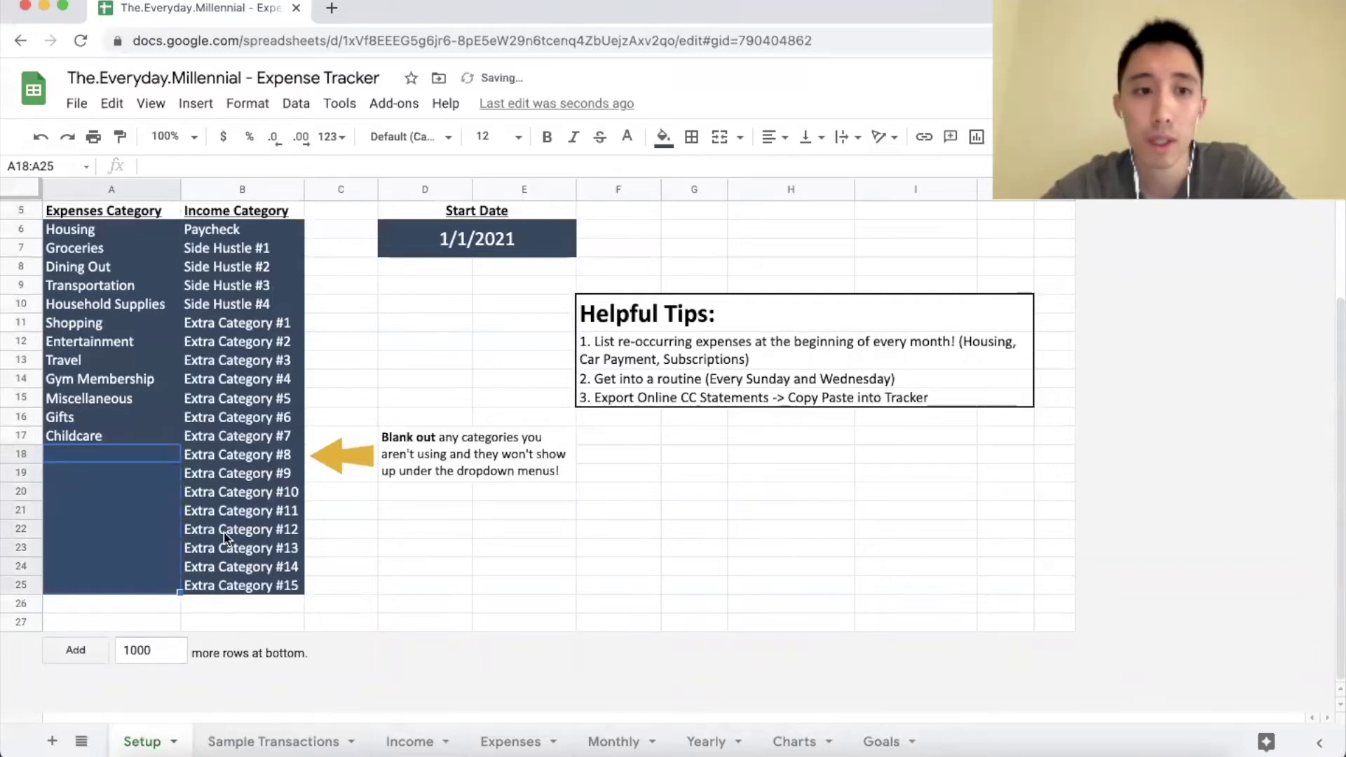
Step: Replace Extra Category #1 in the income category list with Side Hustle #5
{"action": "scroll", "coordinate": [226, 538], "scroll_direction": "up", "scroll_amount": 3}
{"action": "scroll", "coordinate": [226, 538], "scroll_direction": "down", "scroll_amount": 1}
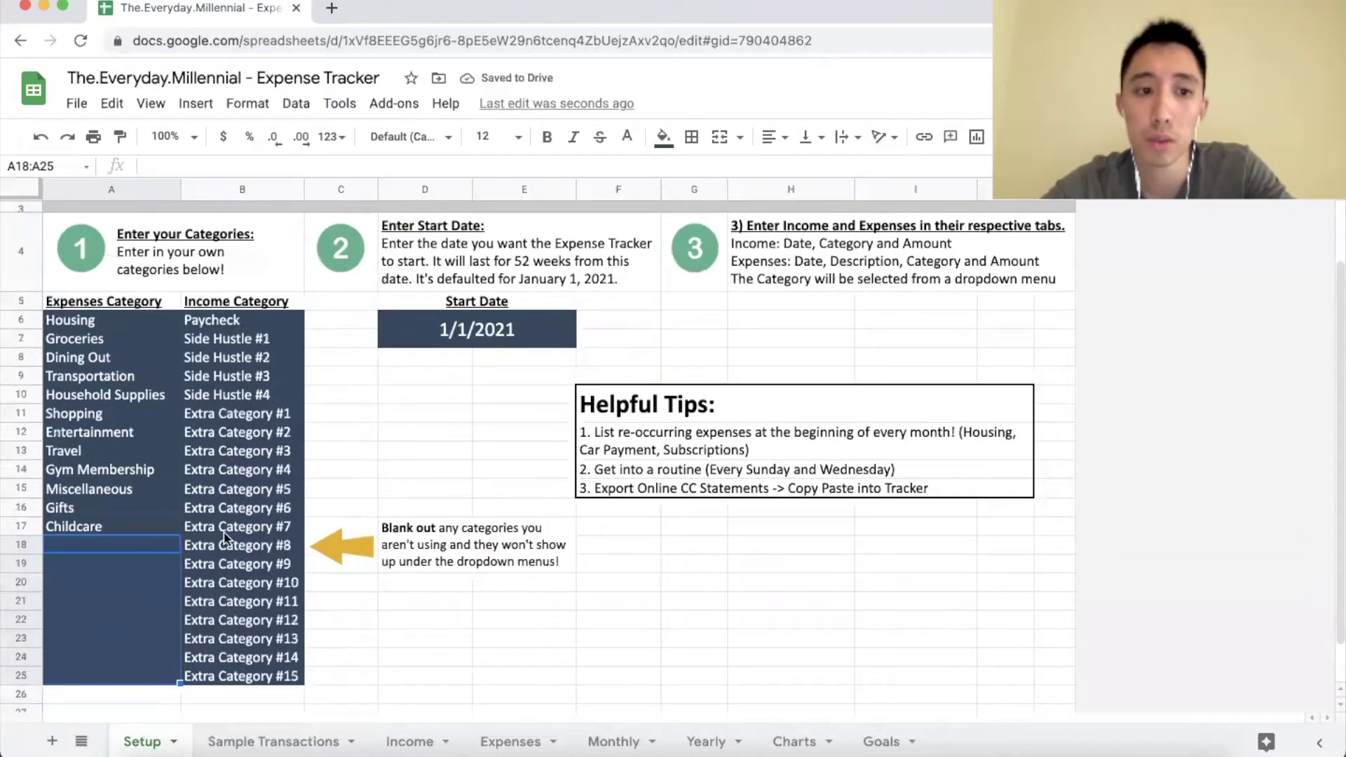
{"action": "left_click", "coordinate": [274, 414]}
{"action": "type", "text": "Side Hustle #4"}
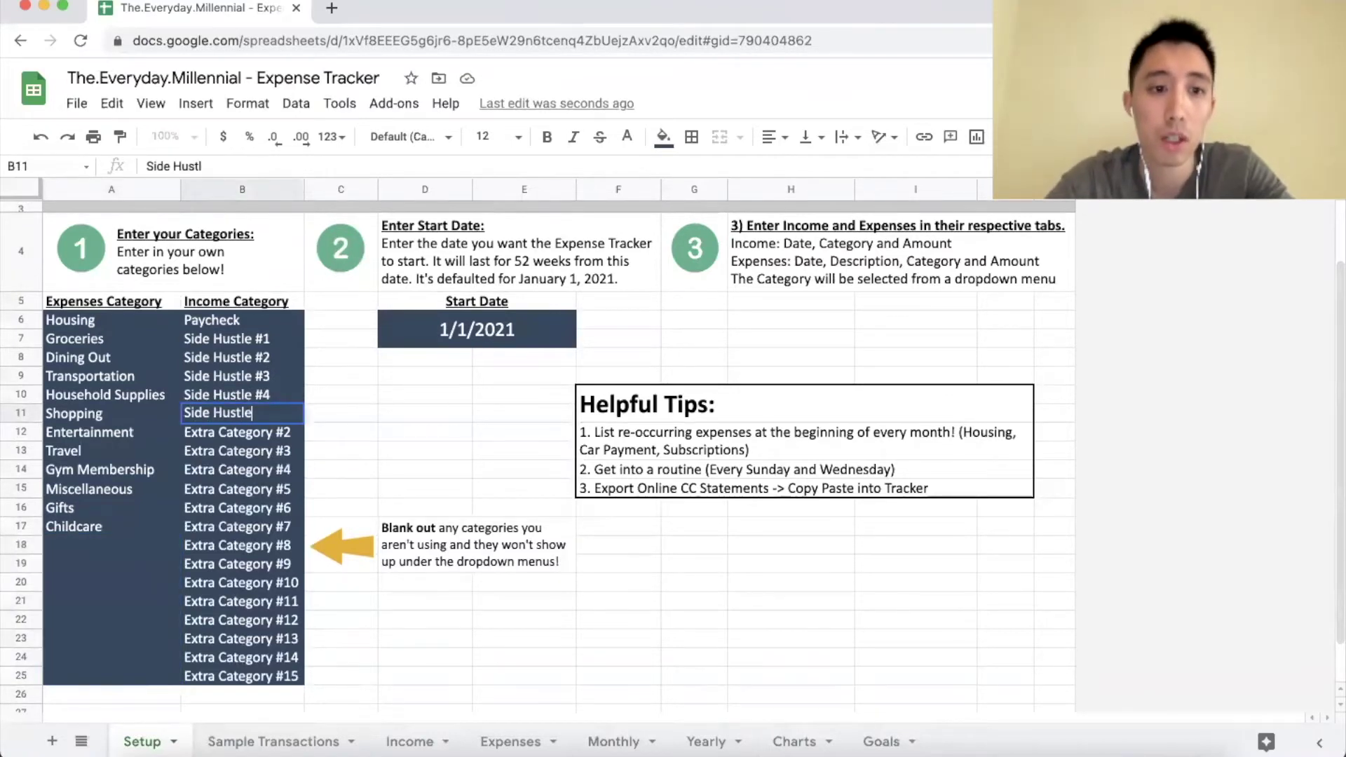
{"action": "key", "text": "Return"}
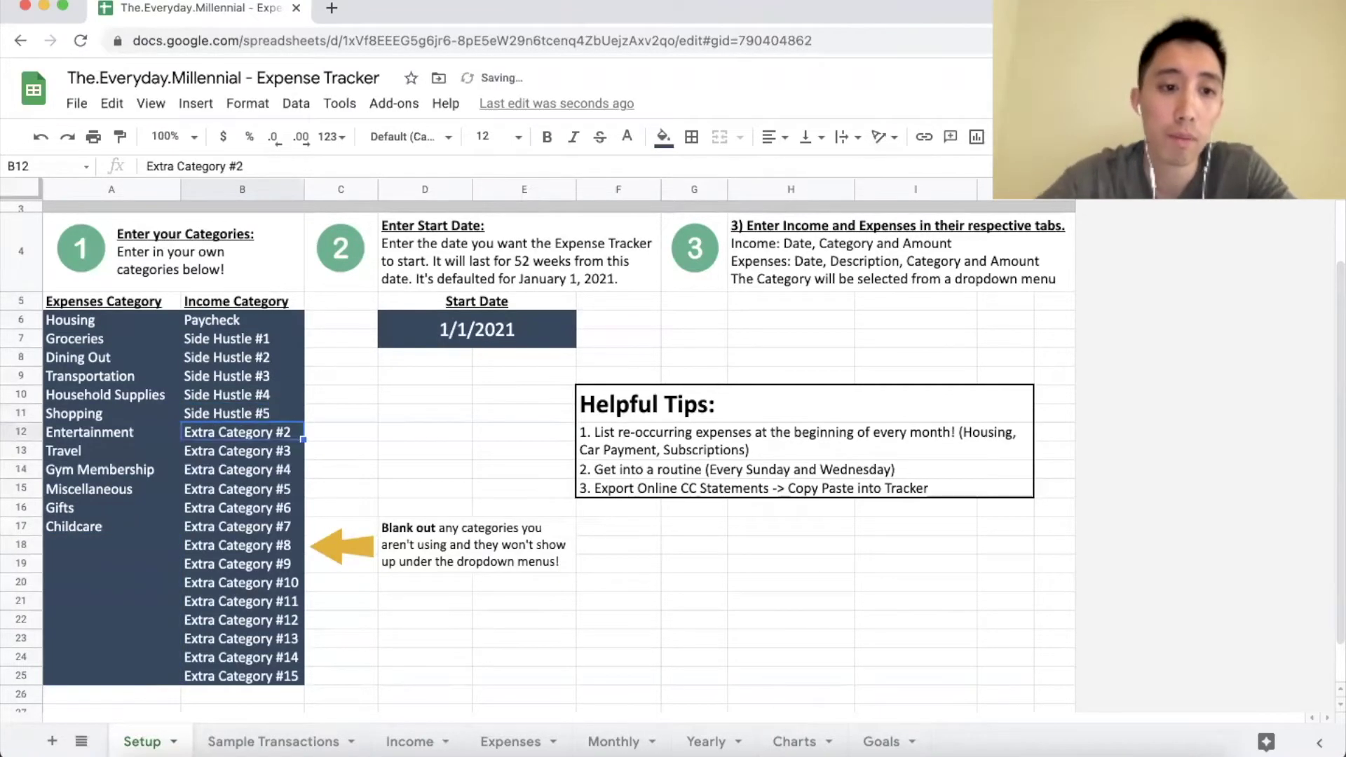
Step: Clear the unused income categories from Extra Category #2 through Extra Category #15
{"action": "left_click_drag", "start_coordinate": [286, 434], "coordinate": [281, 684]}
{"action": "key", "text": "Delete"}
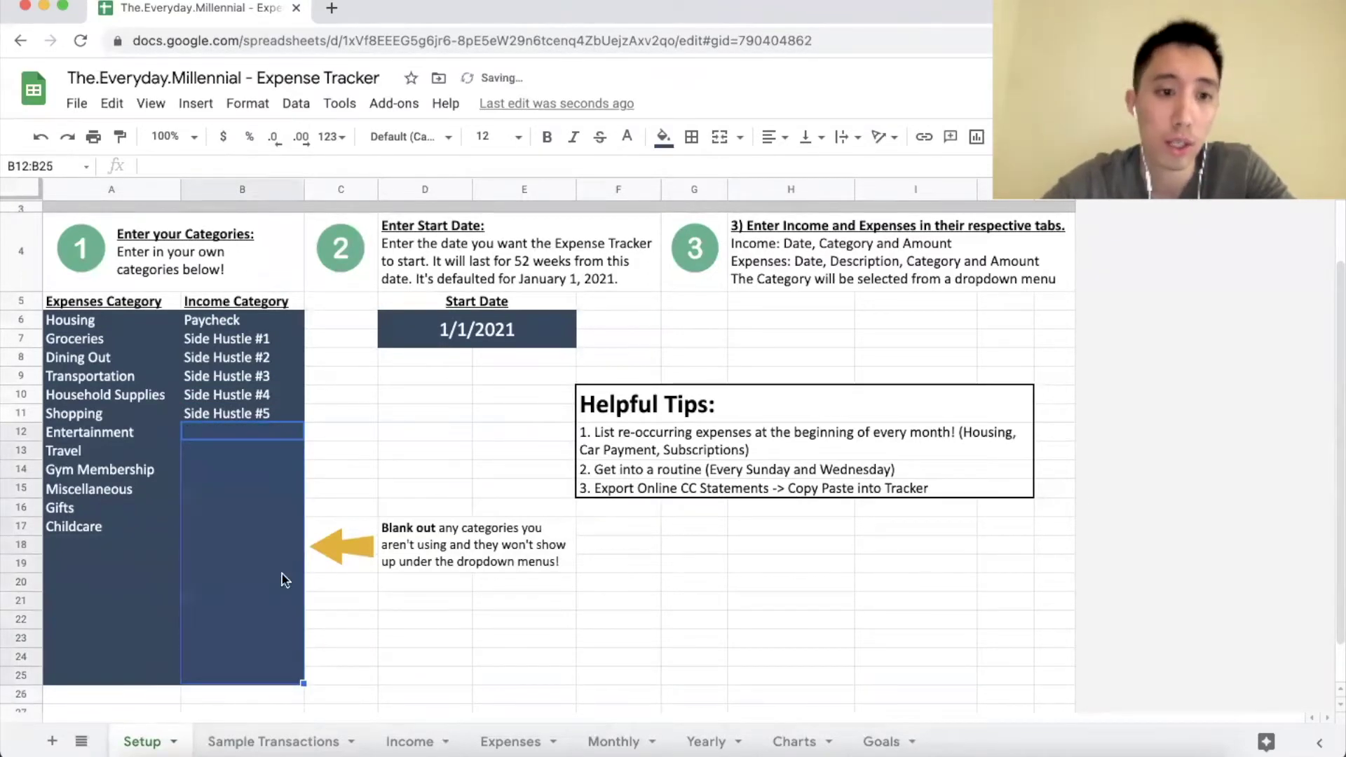
{"action": "left_click", "coordinate": [281, 565]}
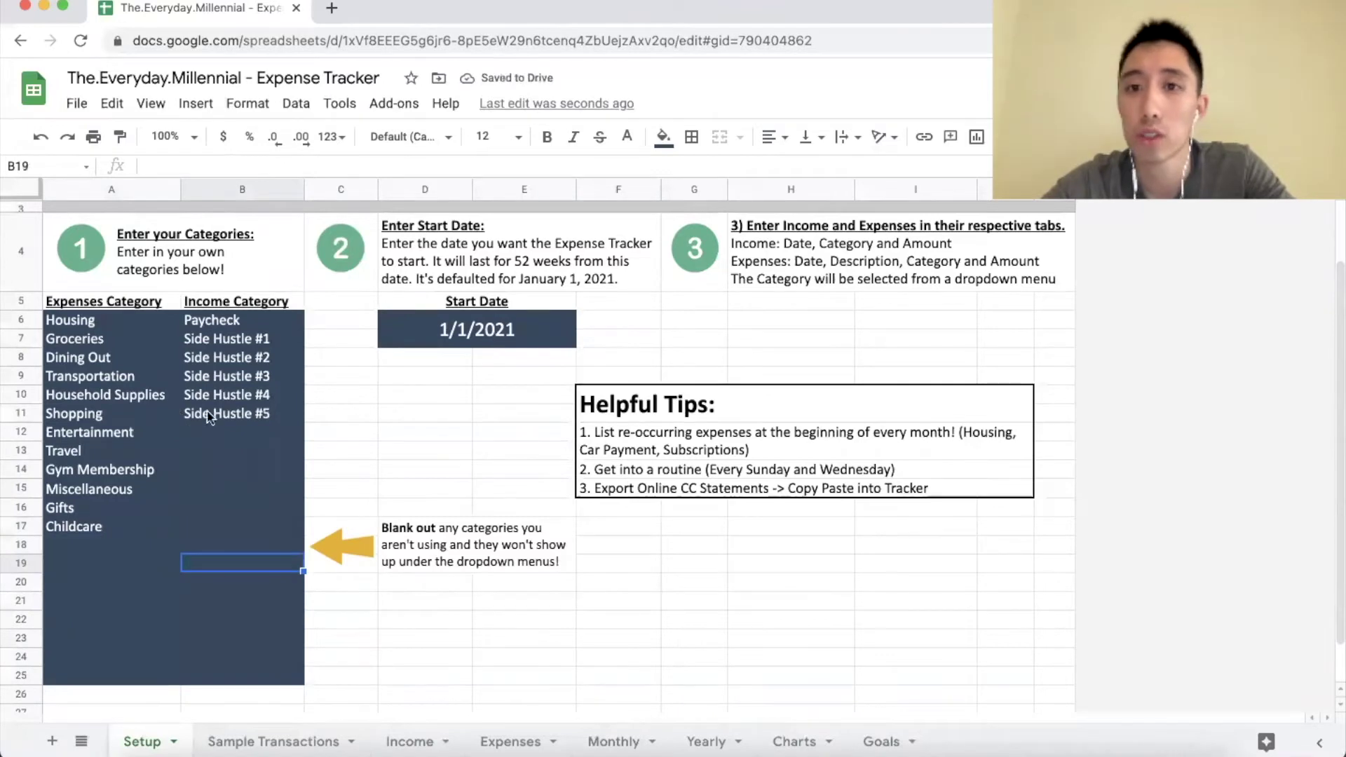
Step: Copy all the sample income rows from the Sample Transactions sheet into the Income sheet, starting at the first Date cell, C6
{"action": "left_click", "coordinate": [456, 342]}
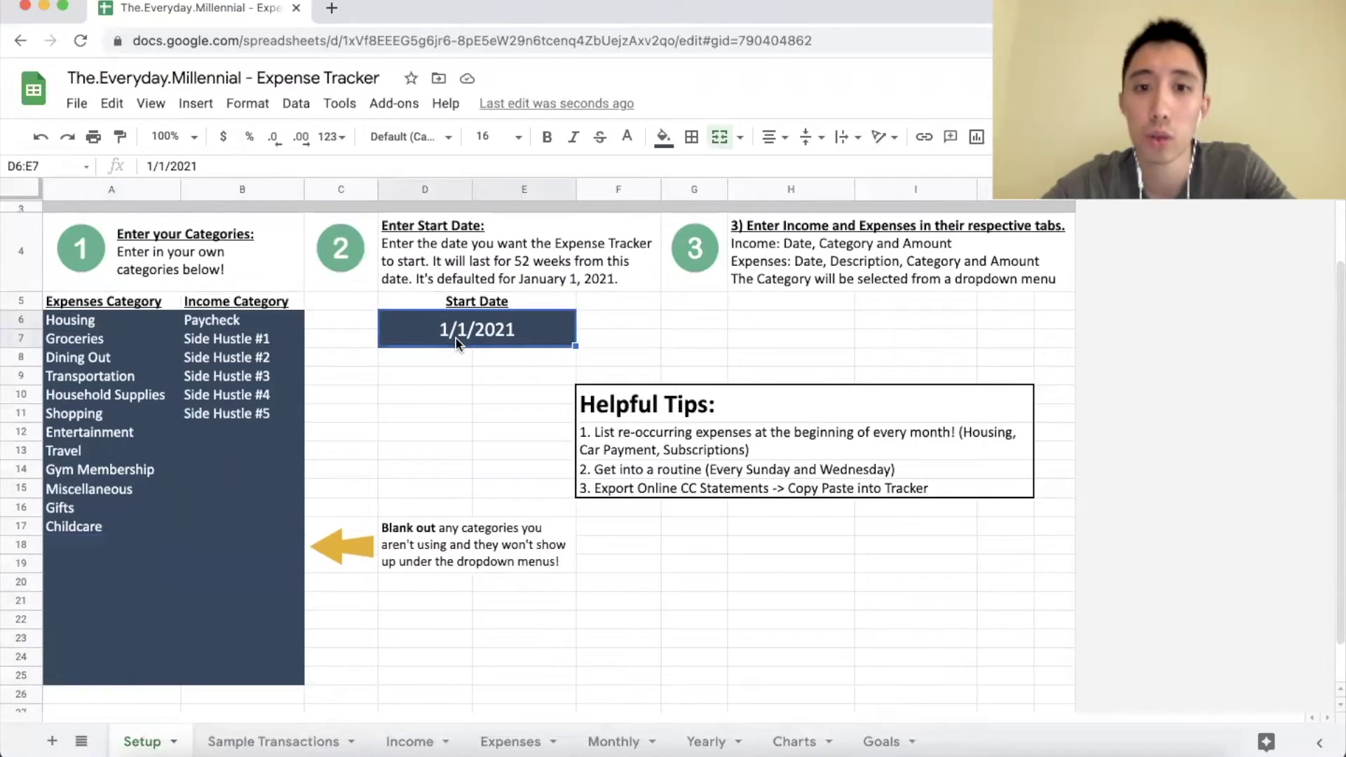
{"action": "left_click", "coordinate": [836, 258]}
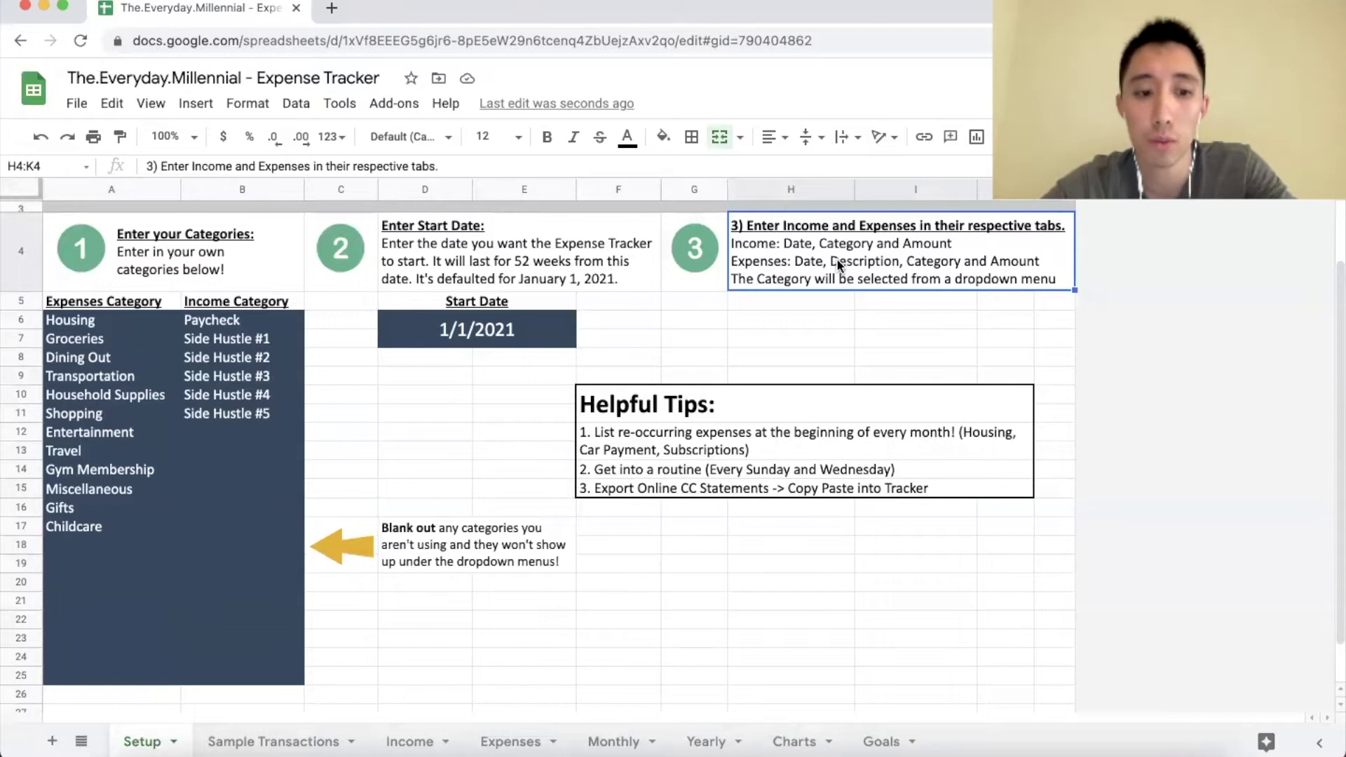
{"action": "left_click", "coordinate": [311, 738]}
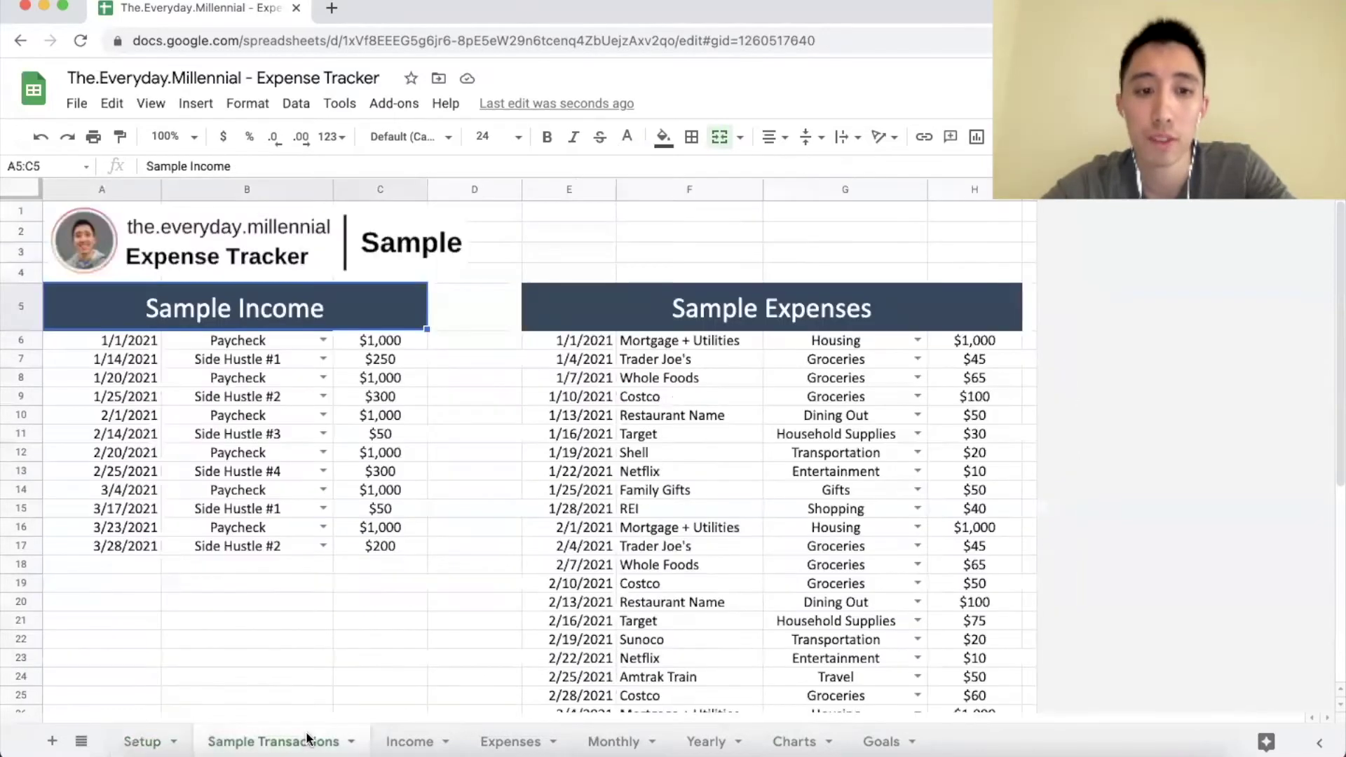
{"action": "left_click_drag", "start_coordinate": [127, 342], "coordinate": [245, 379]}
{"action": "left_click_drag", "start_coordinate": [281, 442], "coordinate": [377, 545]}
{"action": "key", "text": "ctrl+c"}
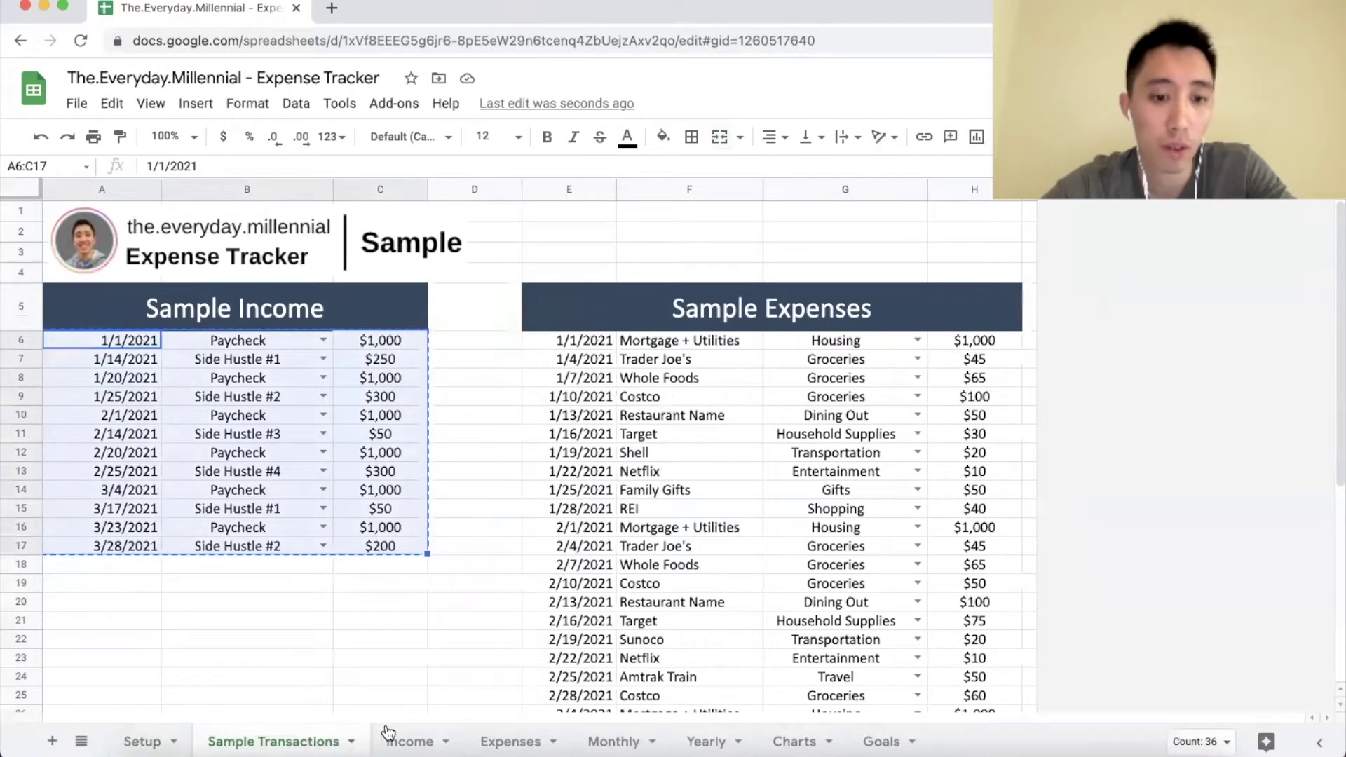
{"action": "left_click", "coordinate": [408, 740]}
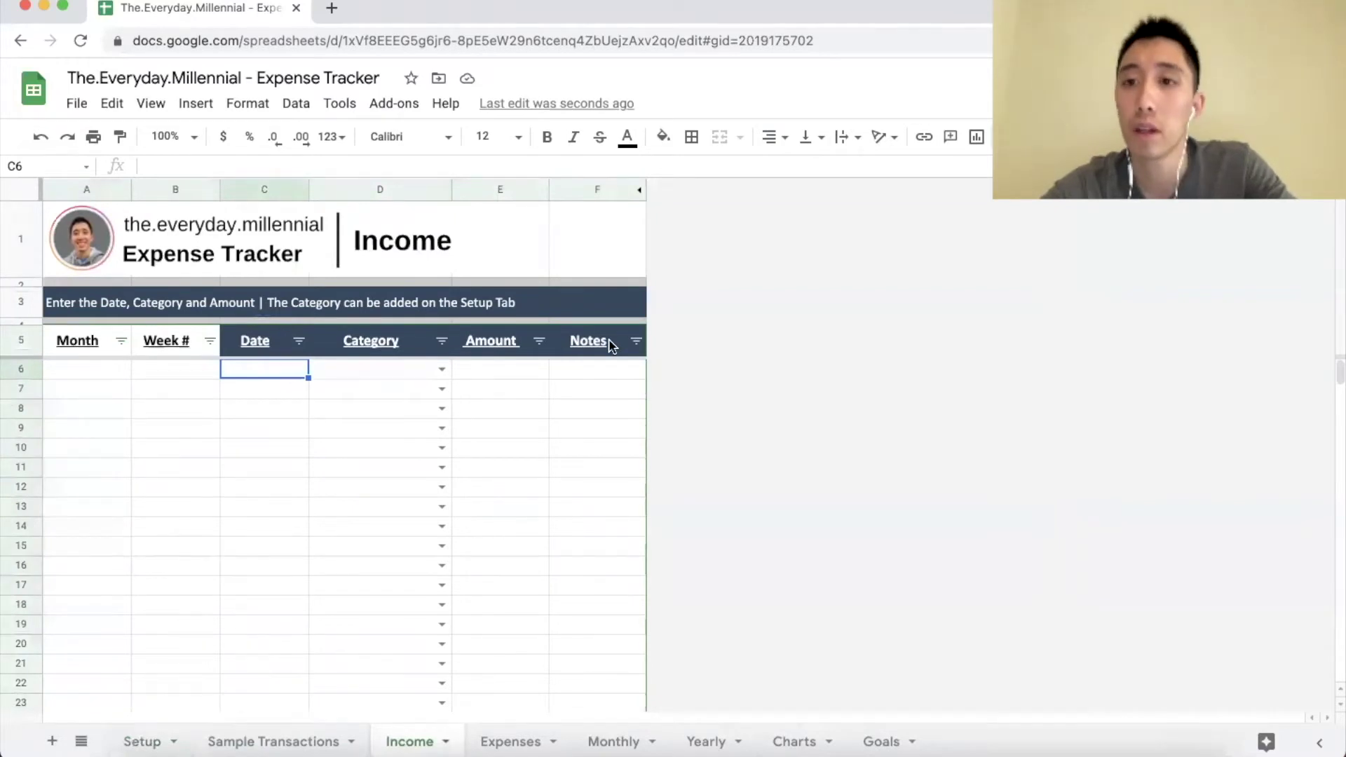
{"action": "key", "text": "super+v"}
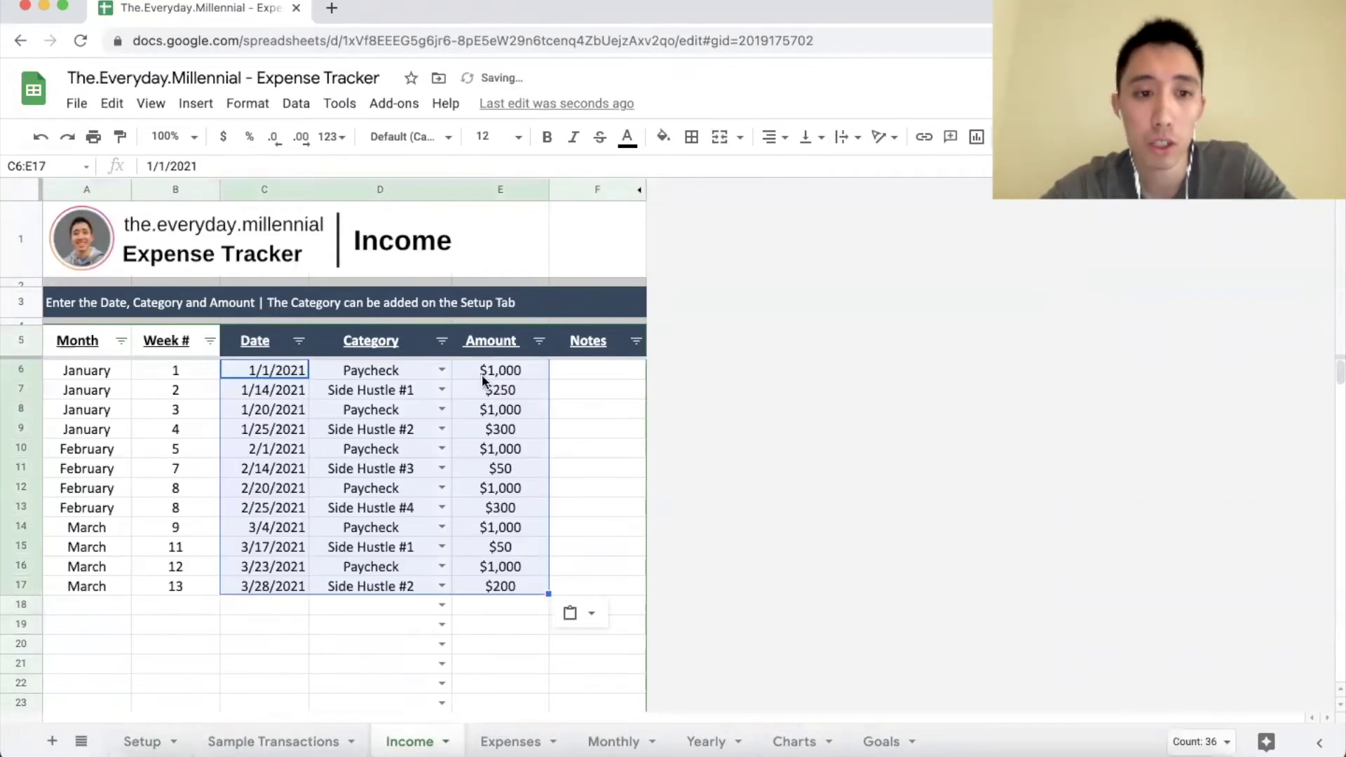
{"action": "left_click", "coordinate": [287, 368]}
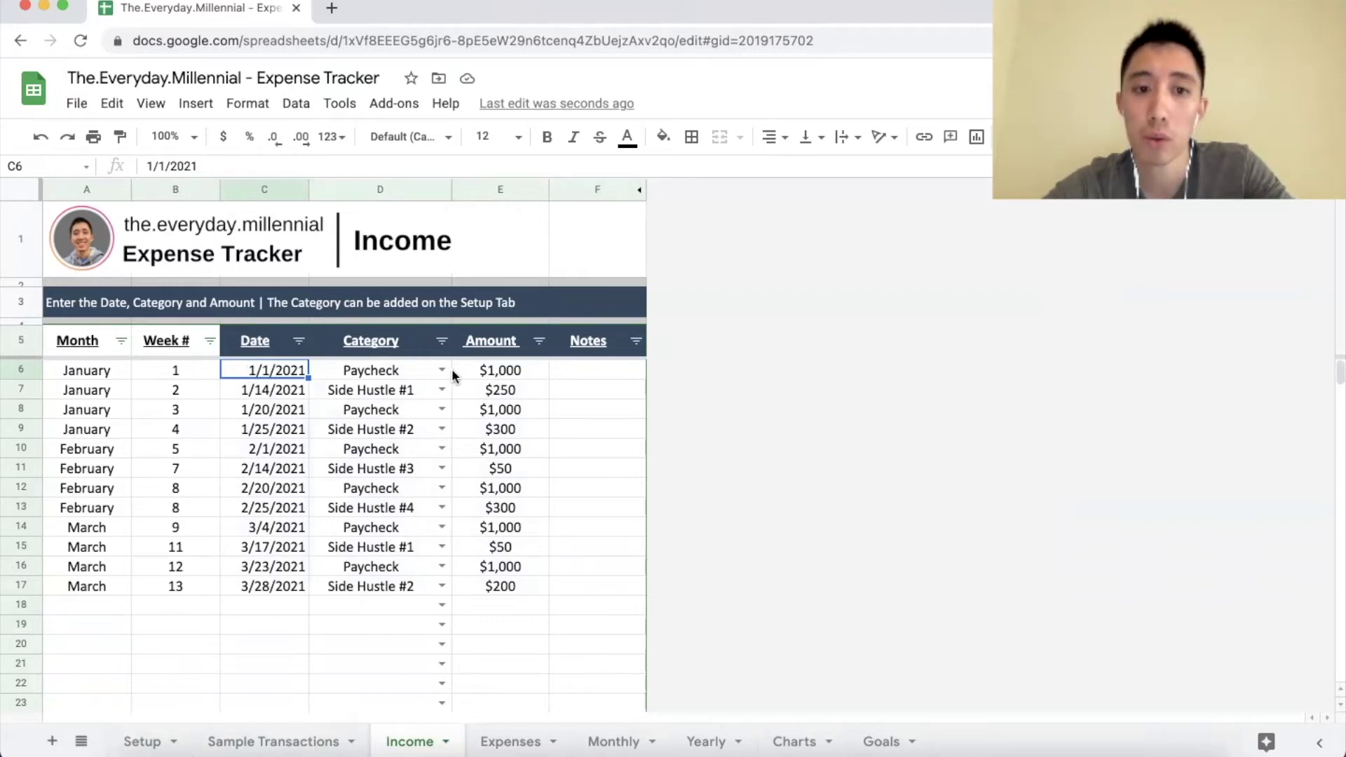
Step: Copy all the sample expense rows from the Sample Transactions sheet into the Expenses sheet, starting at cell C6
{"action": "left_click", "coordinate": [335, 736]}
{"action": "left_click_drag", "start_coordinate": [595, 342], "coordinate": [982, 526]}
{"action": "left_click", "coordinate": [499, 743]}
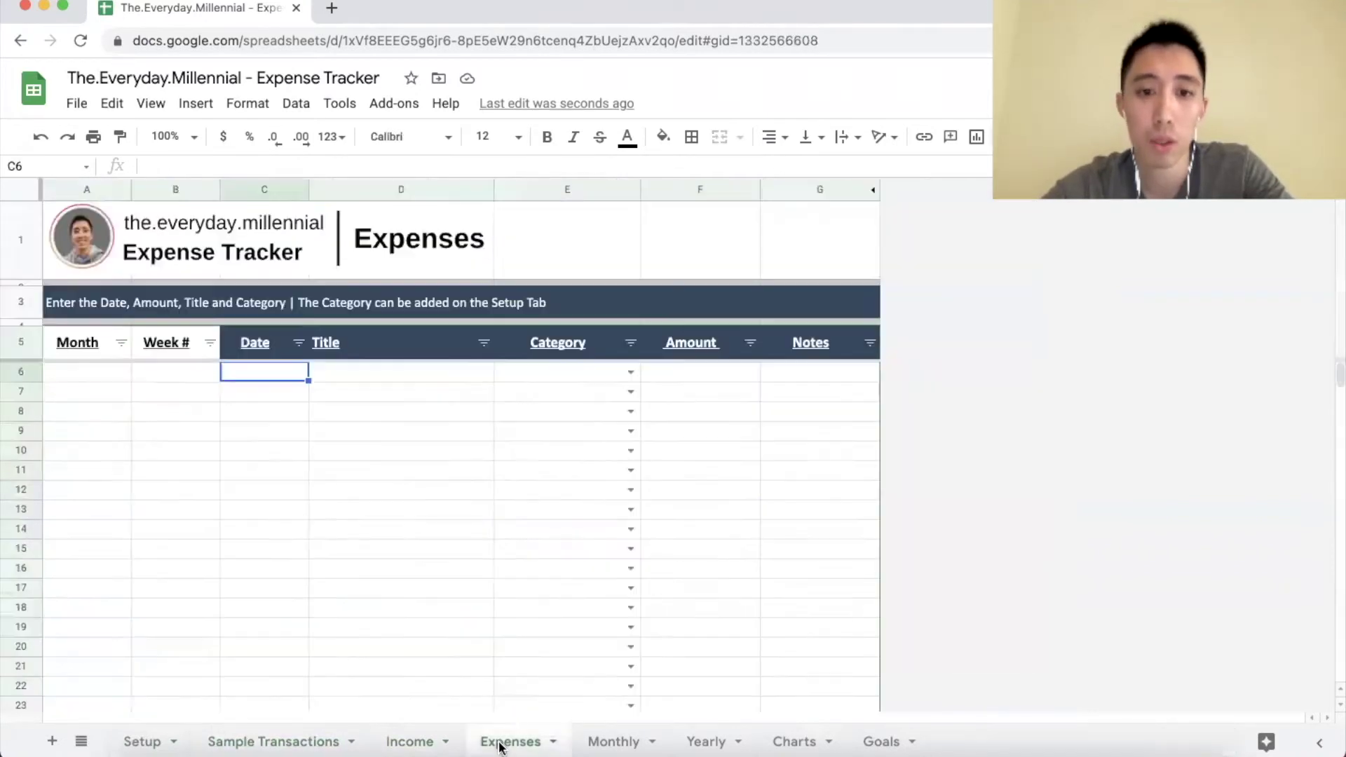
{"action": "key", "text": "ctrl+v"}
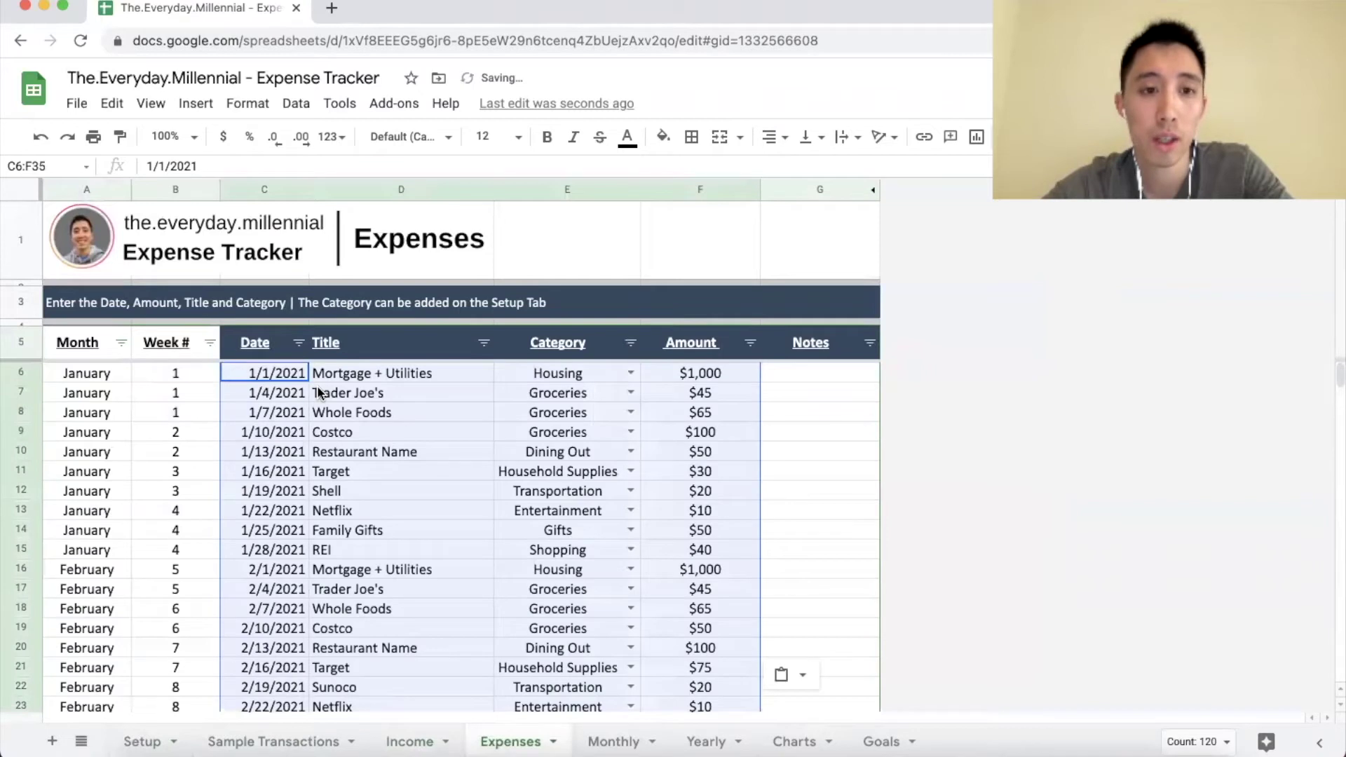
{"action": "left_click", "coordinate": [411, 352]}
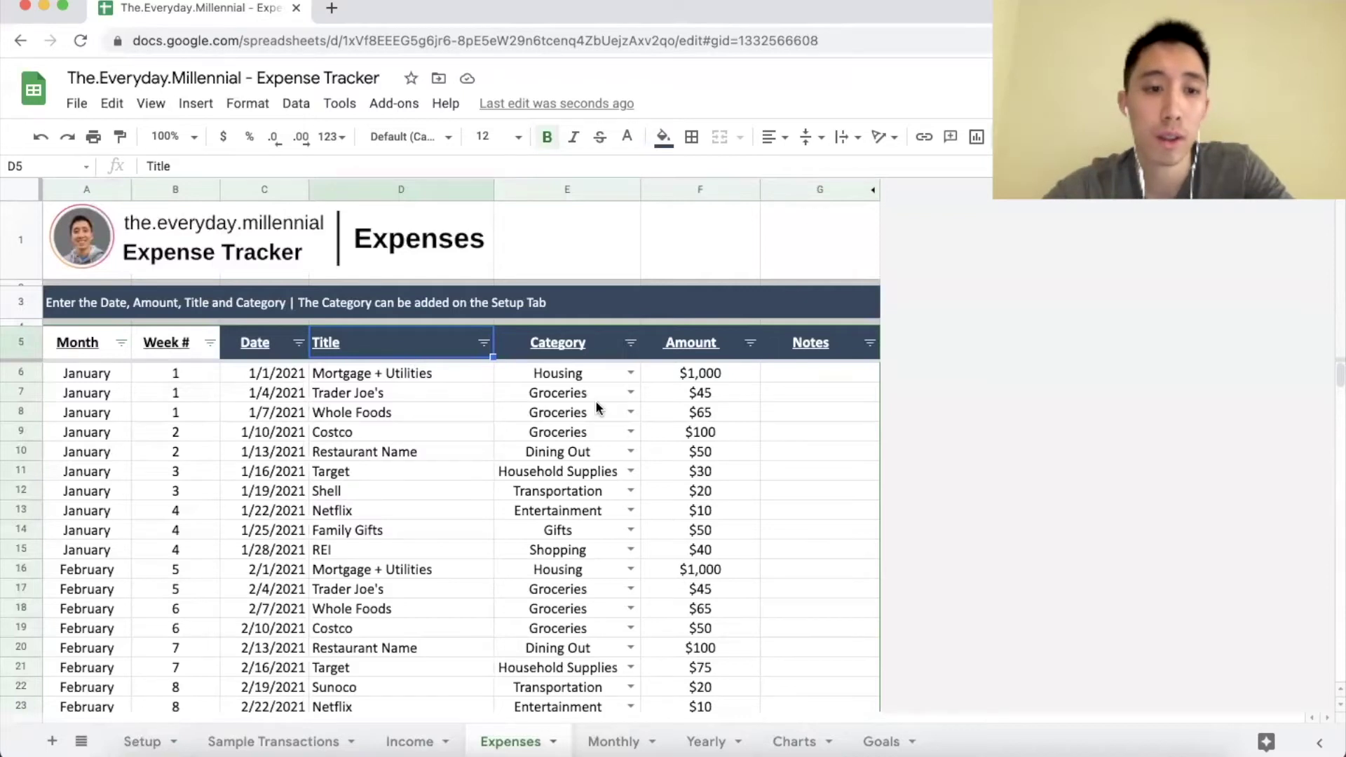
{"action": "left_click", "coordinate": [815, 345]}
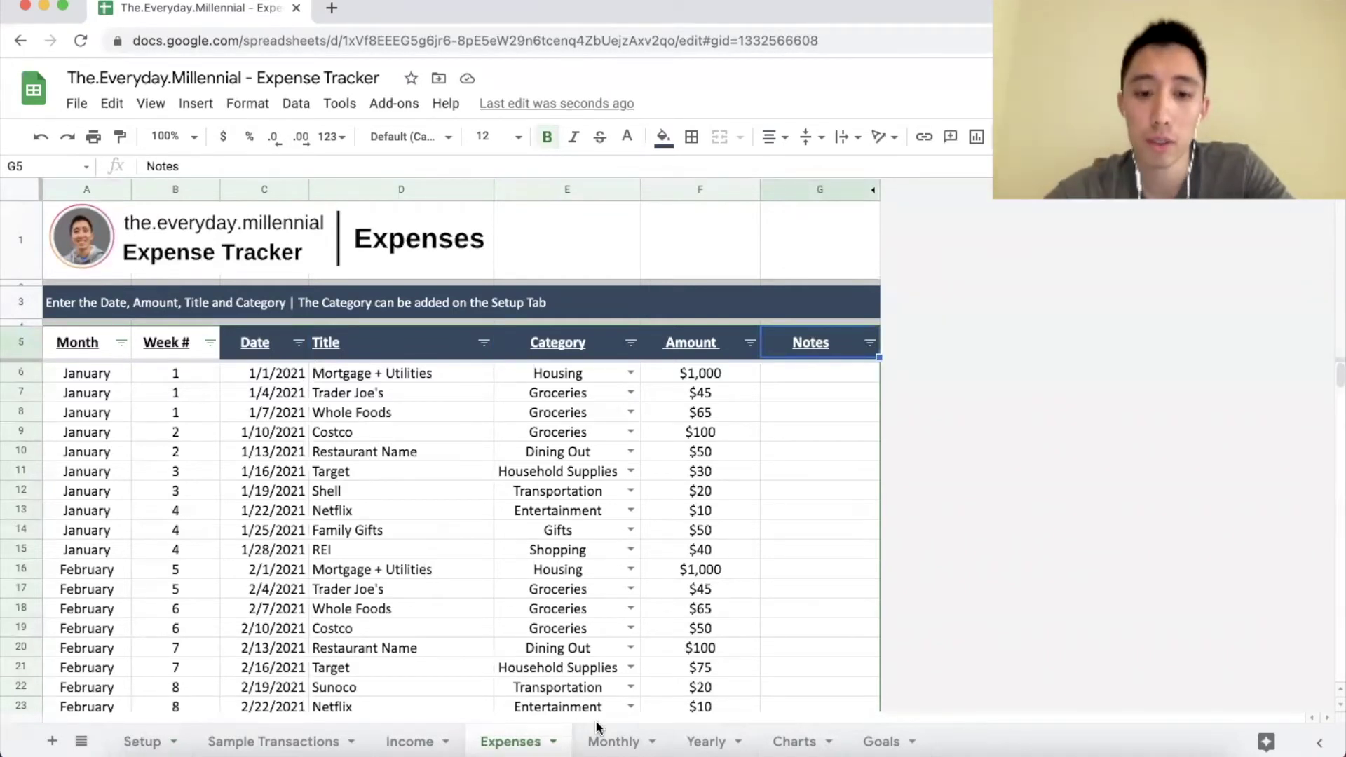
Step: Examine January's income, expenses and savings rate on the Monthly sheet, along with its breakdown by expense category
{"action": "left_click", "coordinate": [616, 744]}
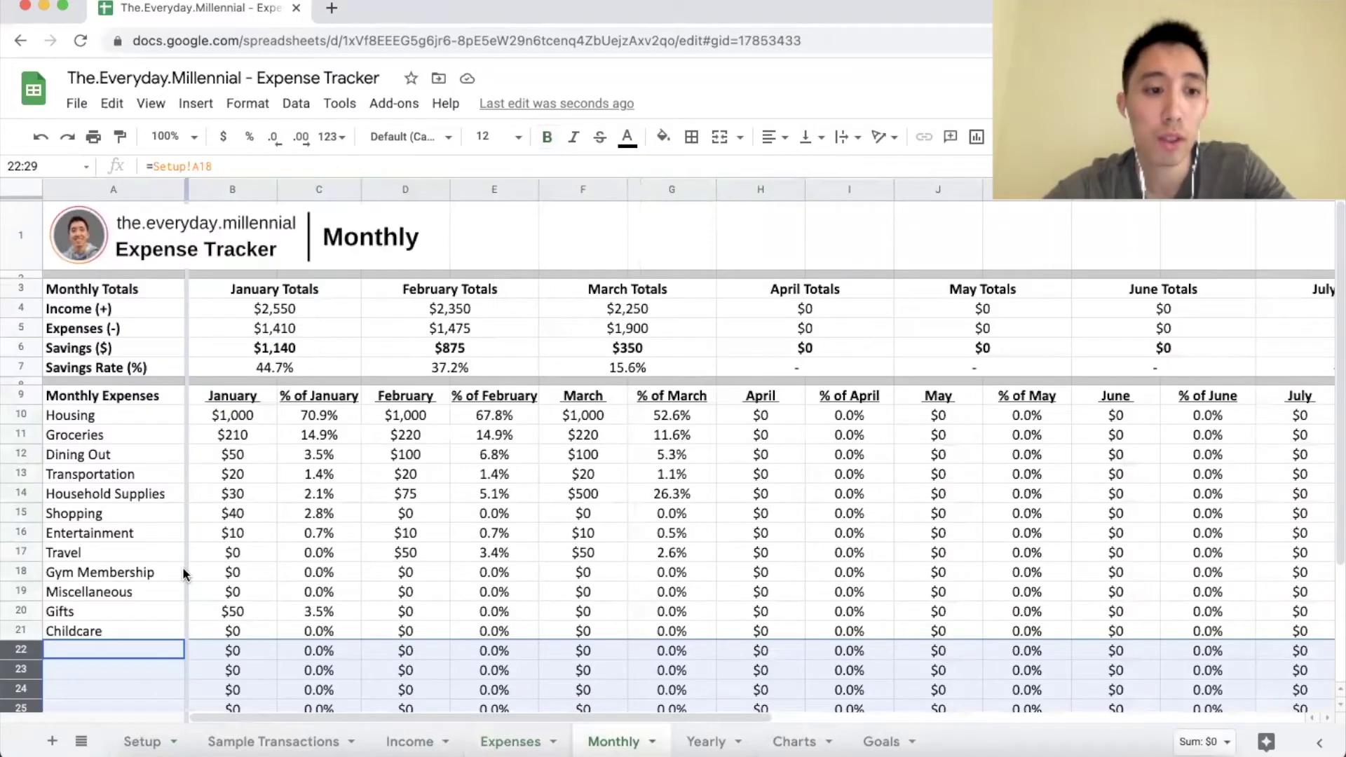
{"action": "left_click_drag", "start_coordinate": [234, 290], "coordinate": [233, 369]}
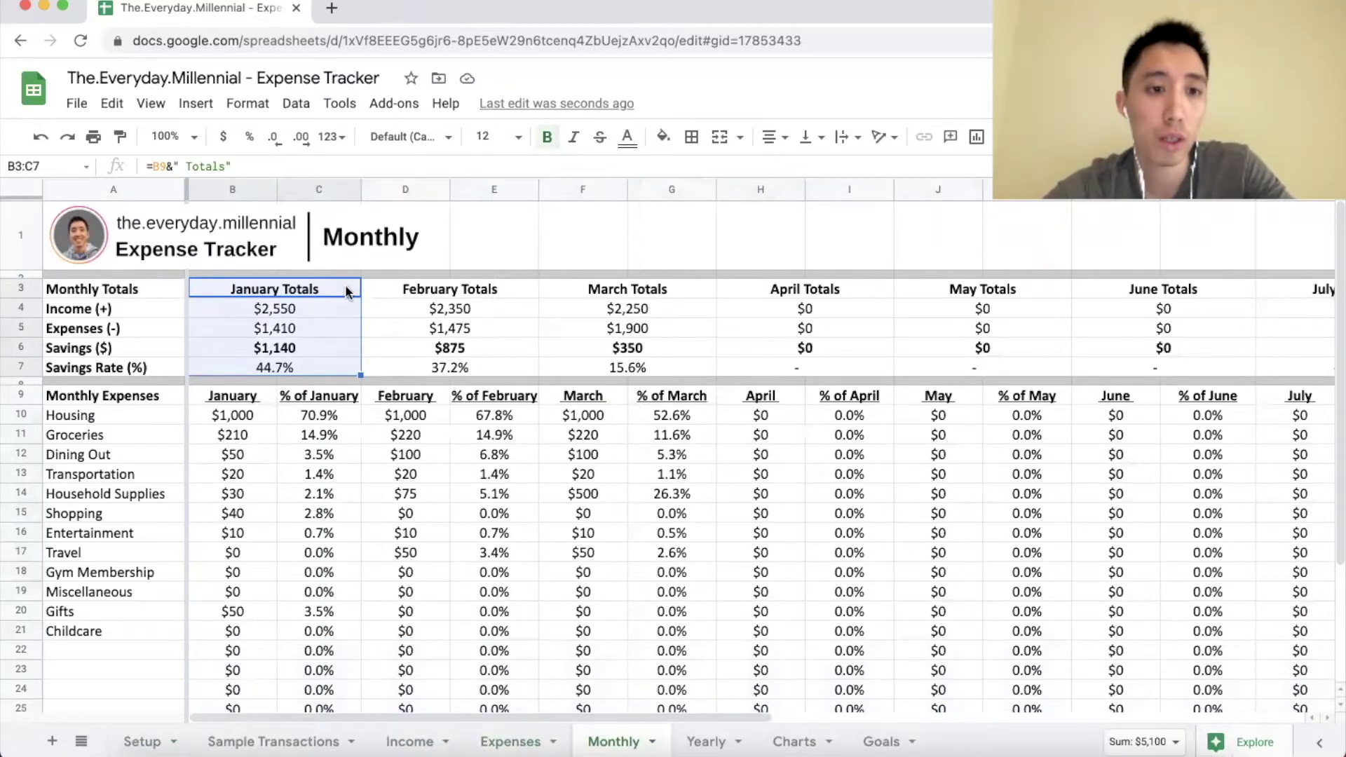
{"action": "left_click", "coordinate": [343, 311]}
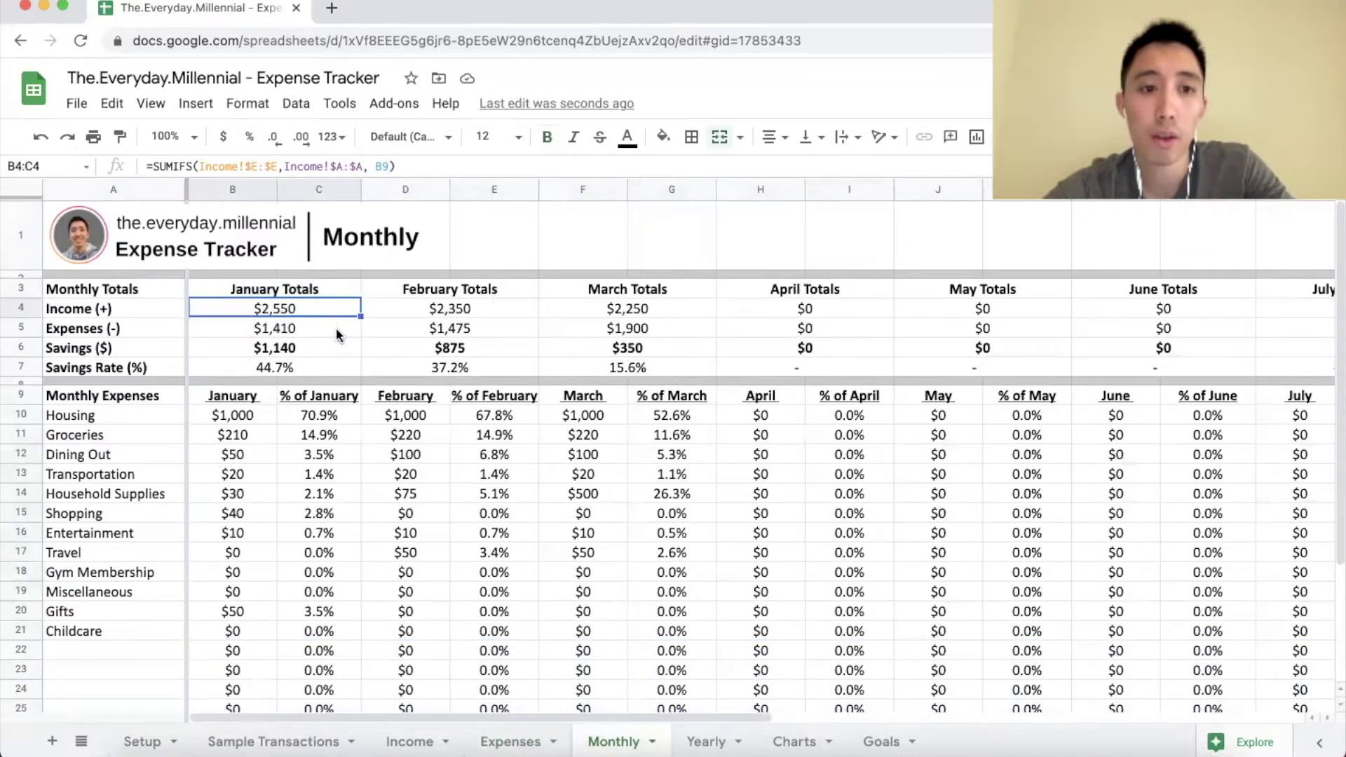
{"action": "left_click", "coordinate": [321, 329]}
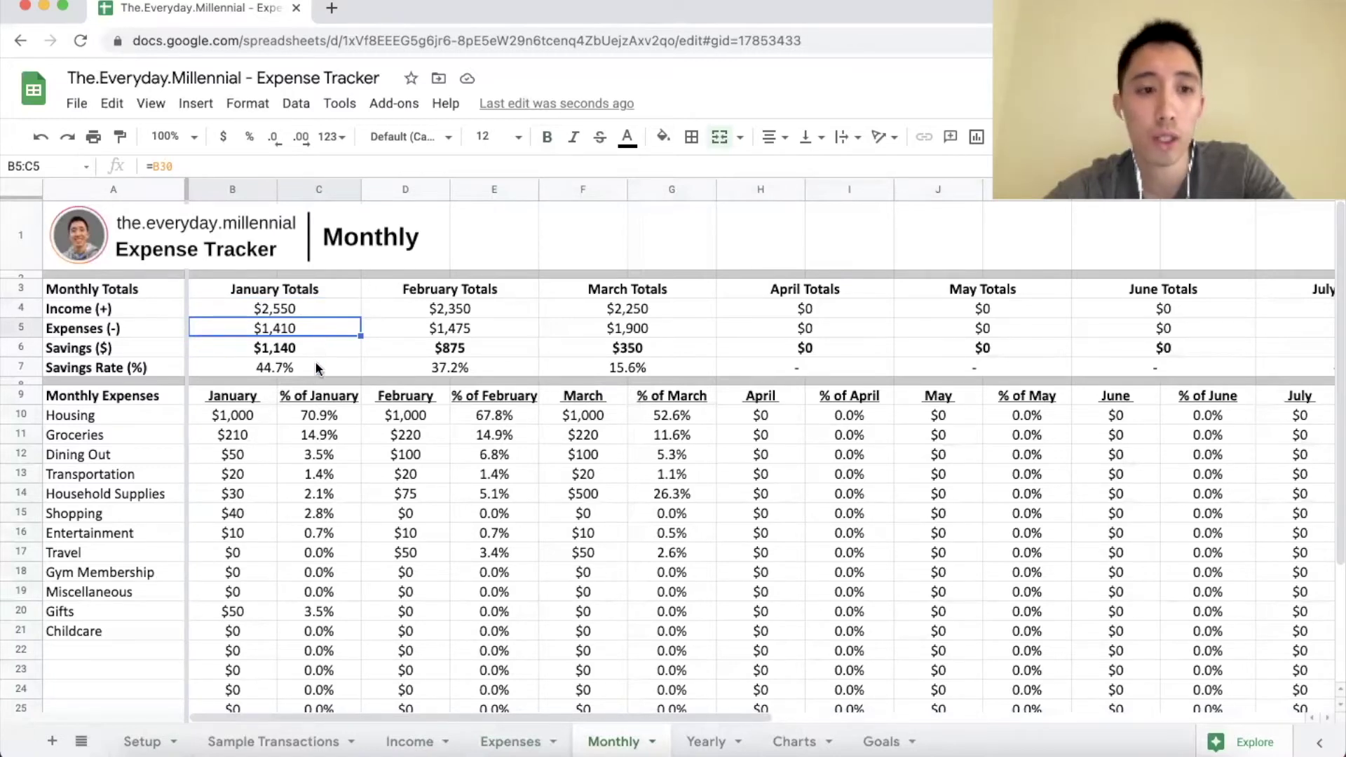
{"action": "left_click", "coordinate": [295, 367]}
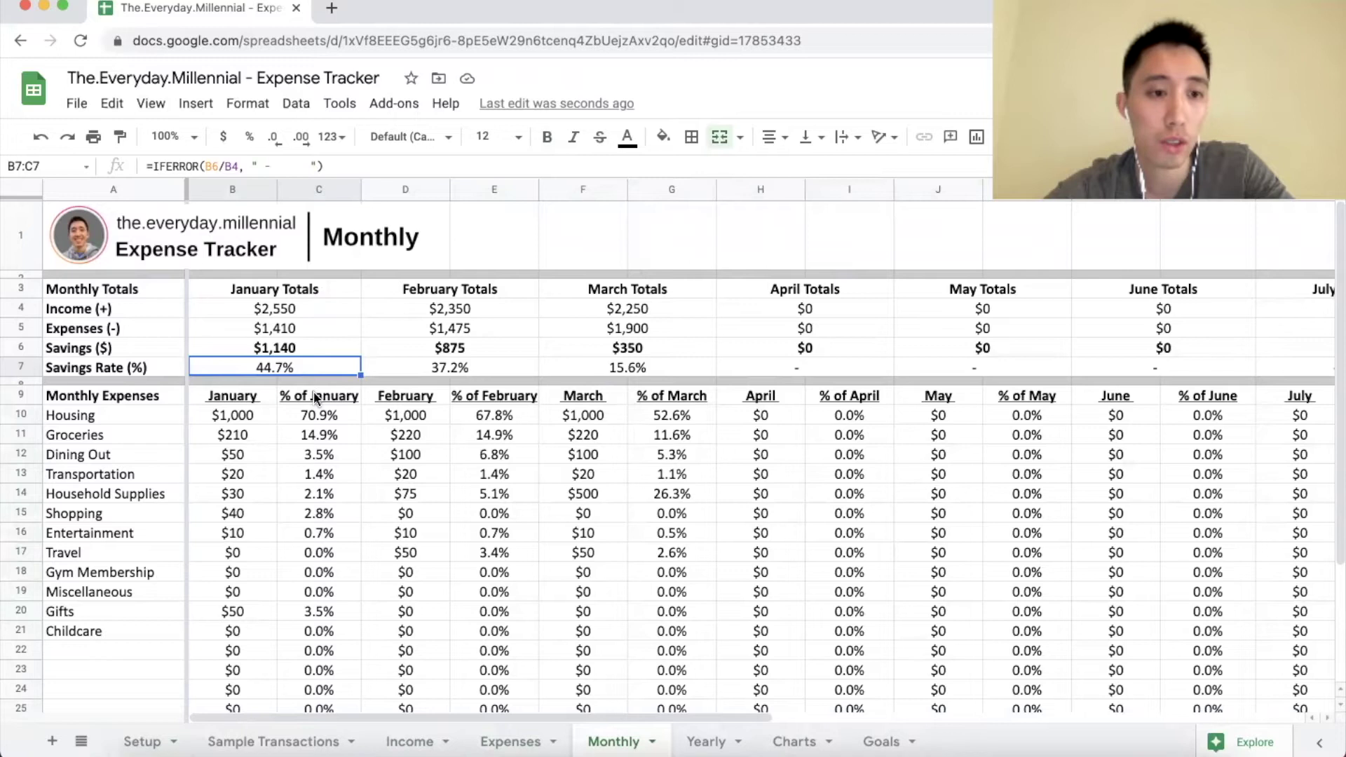
{"action": "left_click_drag", "start_coordinate": [314, 391], "coordinate": [145, 633]}
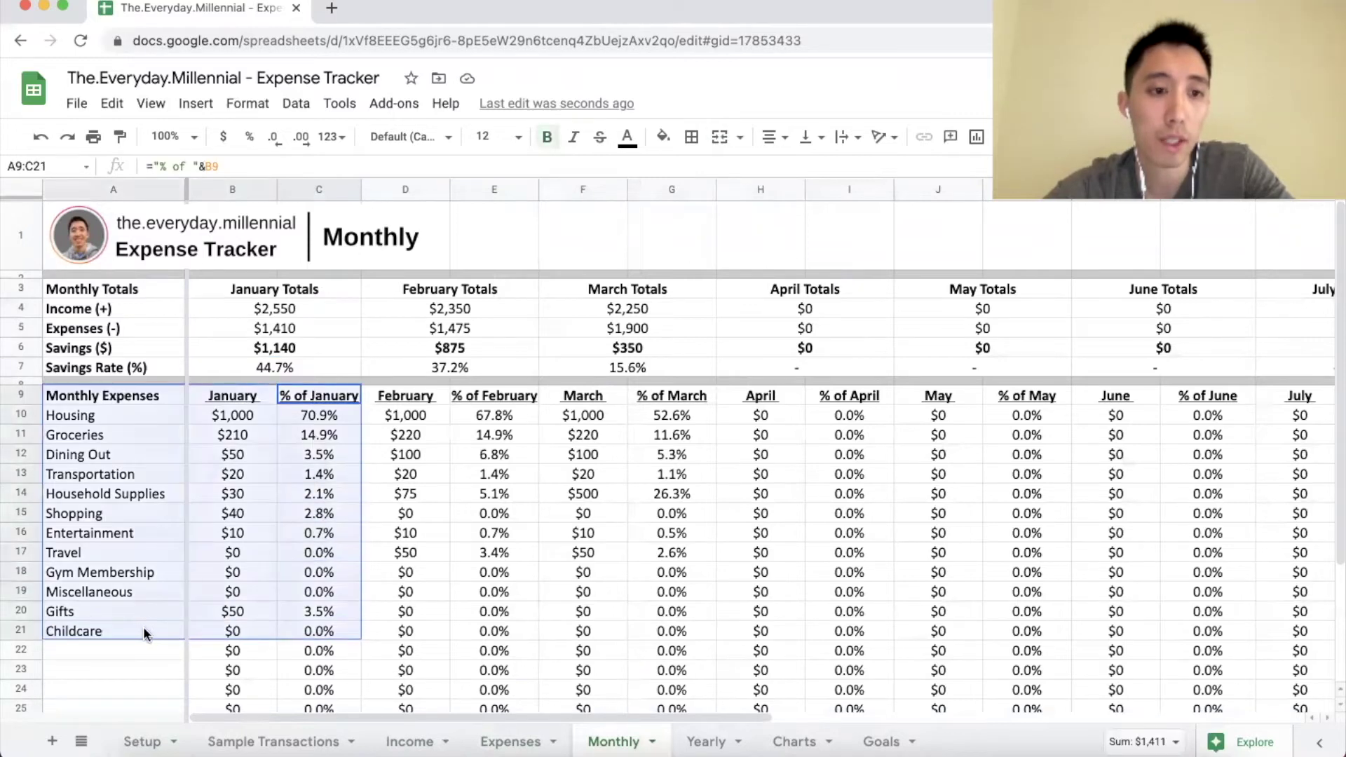
{"action": "left_click", "coordinate": [145, 634]}
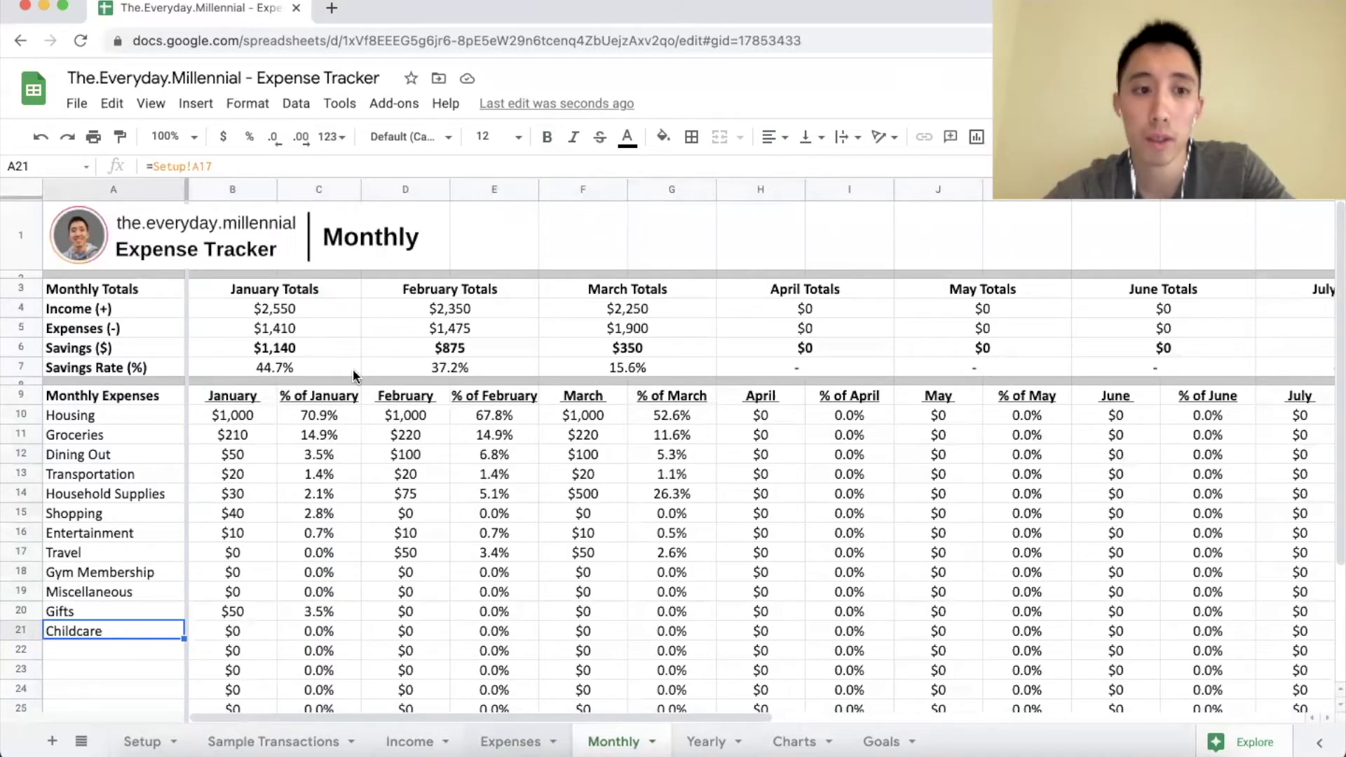
Step: Set the 1/1/2021 Mortgage + Utilities amount on the Expenses sheet to 750 and return to the Monthly sheet
{"action": "left_click", "coordinate": [522, 748]}
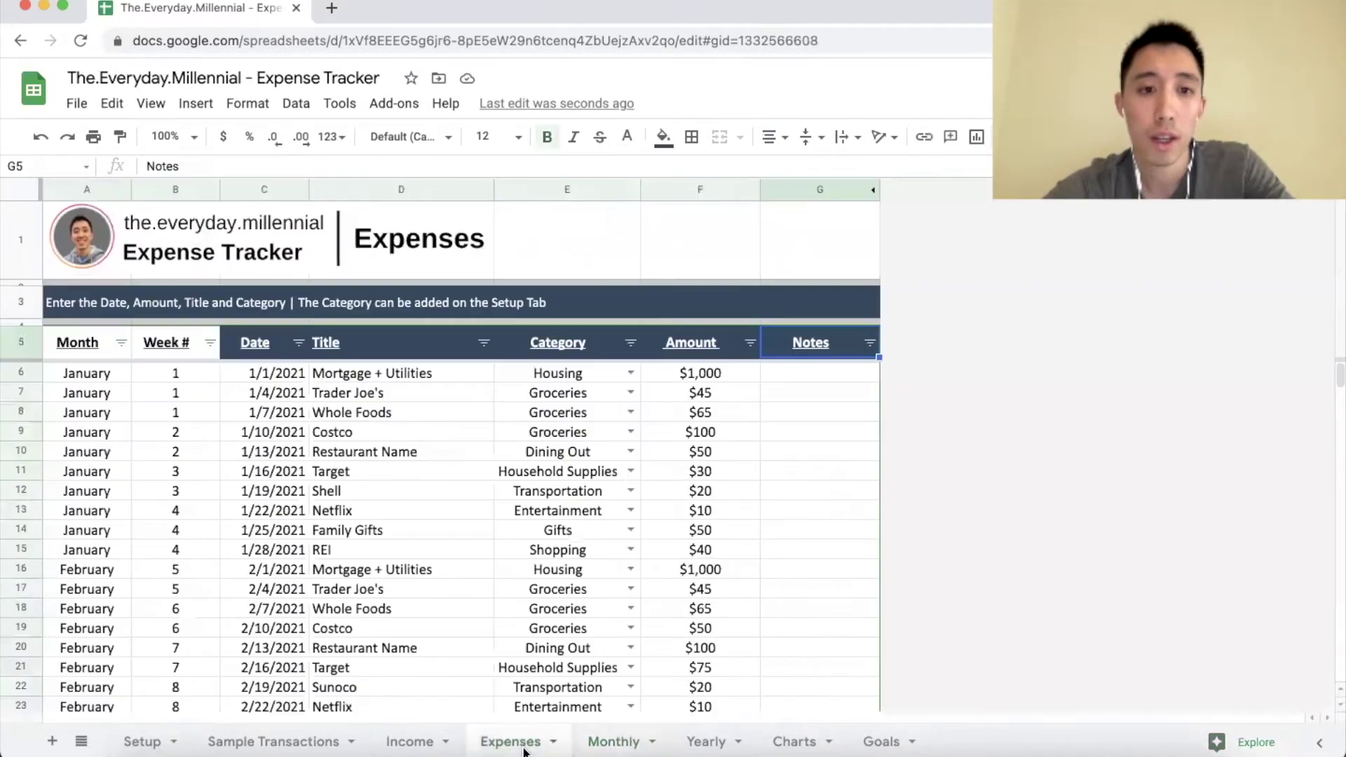
{"action": "left_click", "coordinate": [698, 371]}
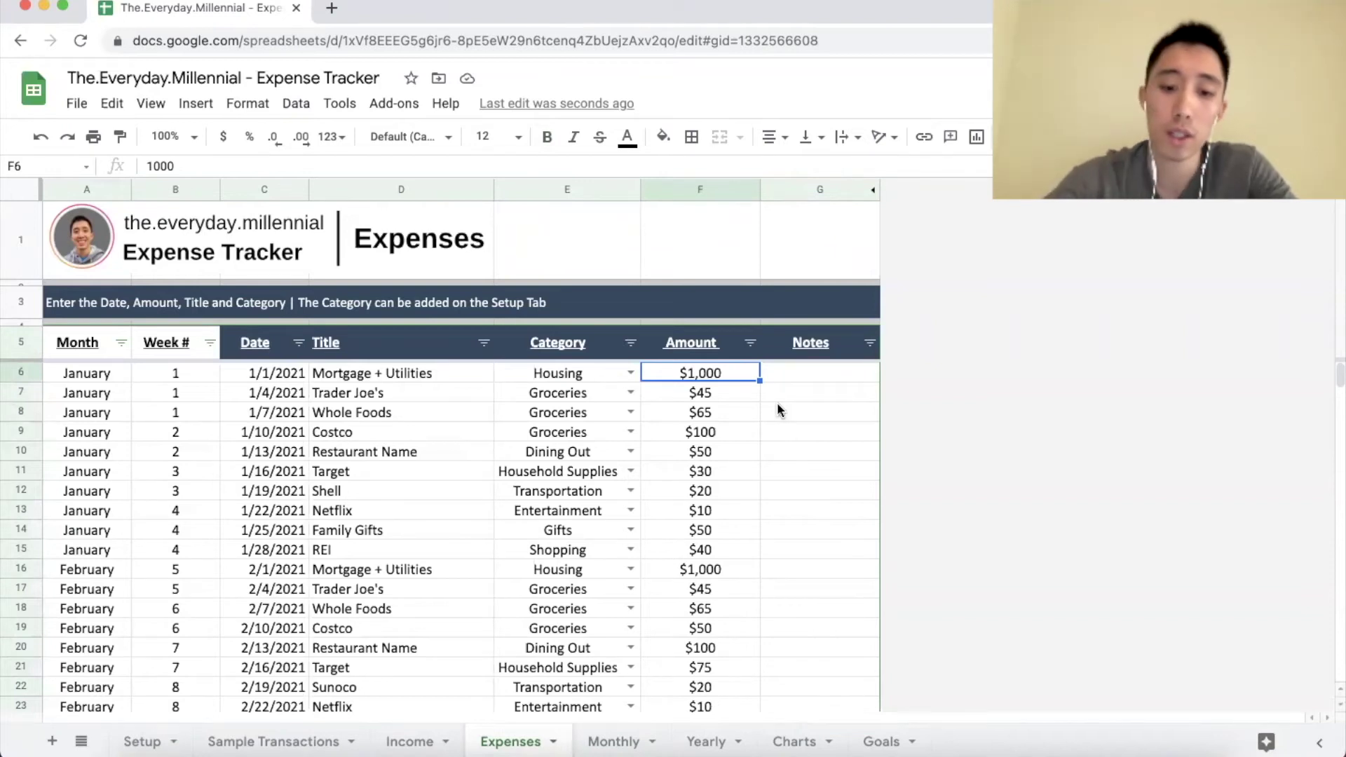
{"action": "type", "text": "750"}
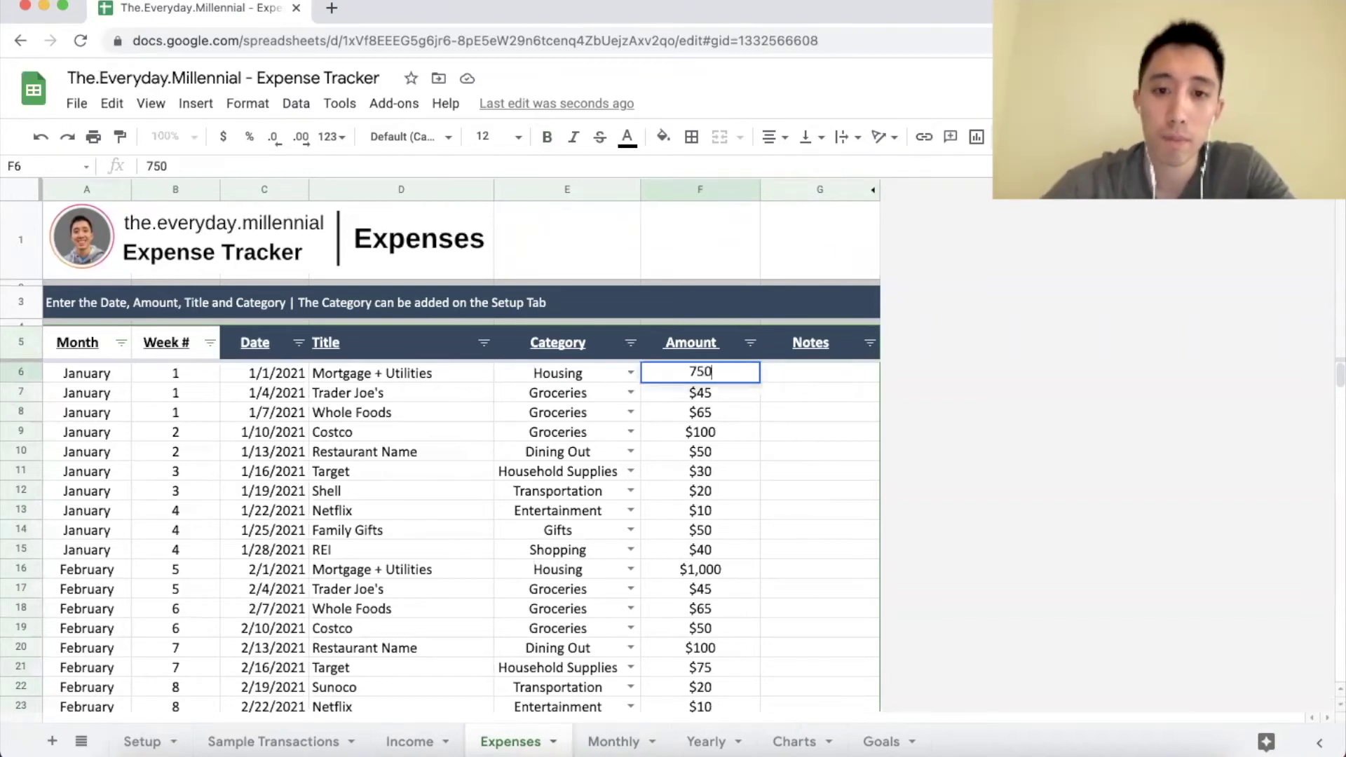
{"action": "key", "text": "Return"}
{"action": "left_click", "coordinate": [614, 741]}
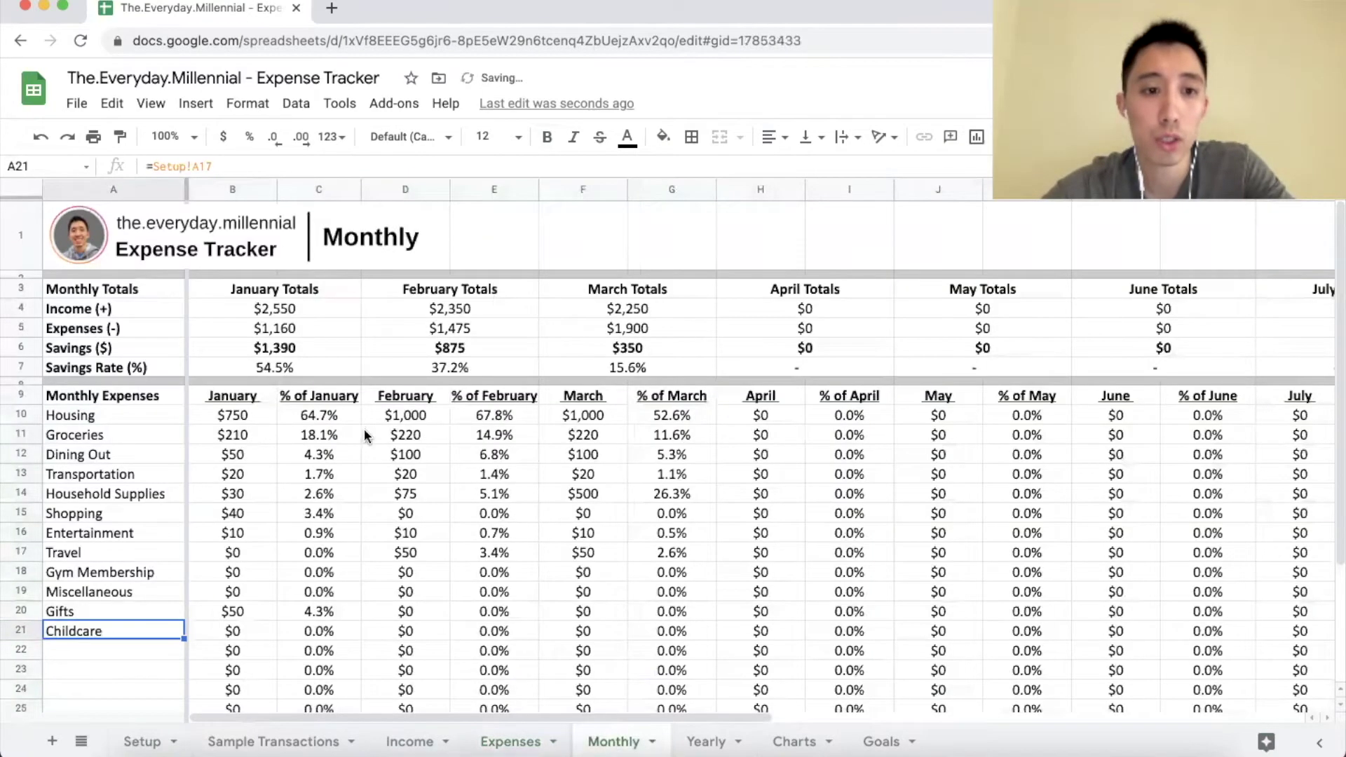
Step: Review January's Housing amount, savings and savings rate on the Monthly sheet after the Mortgage + Utilities change
{"action": "left_click", "coordinate": [241, 414]}
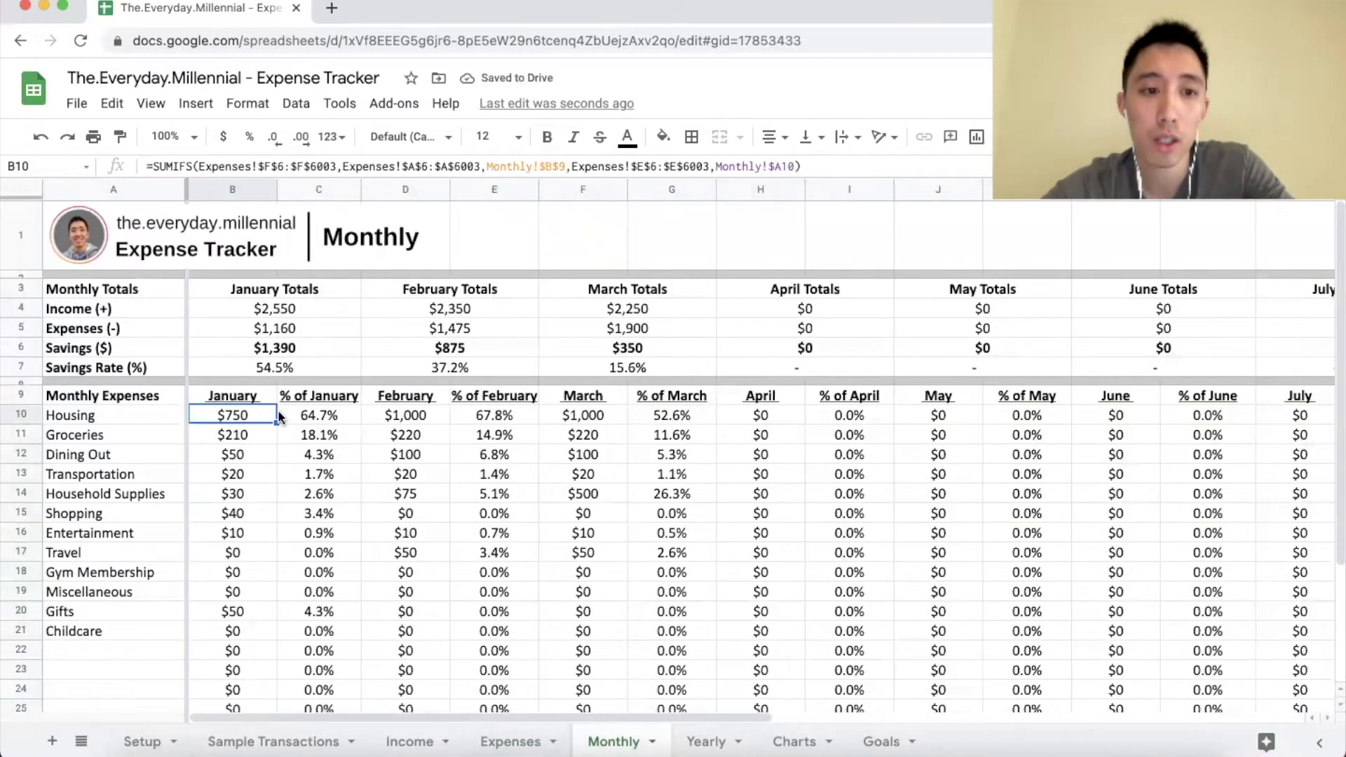
{"action": "left_click", "coordinate": [311, 349]}
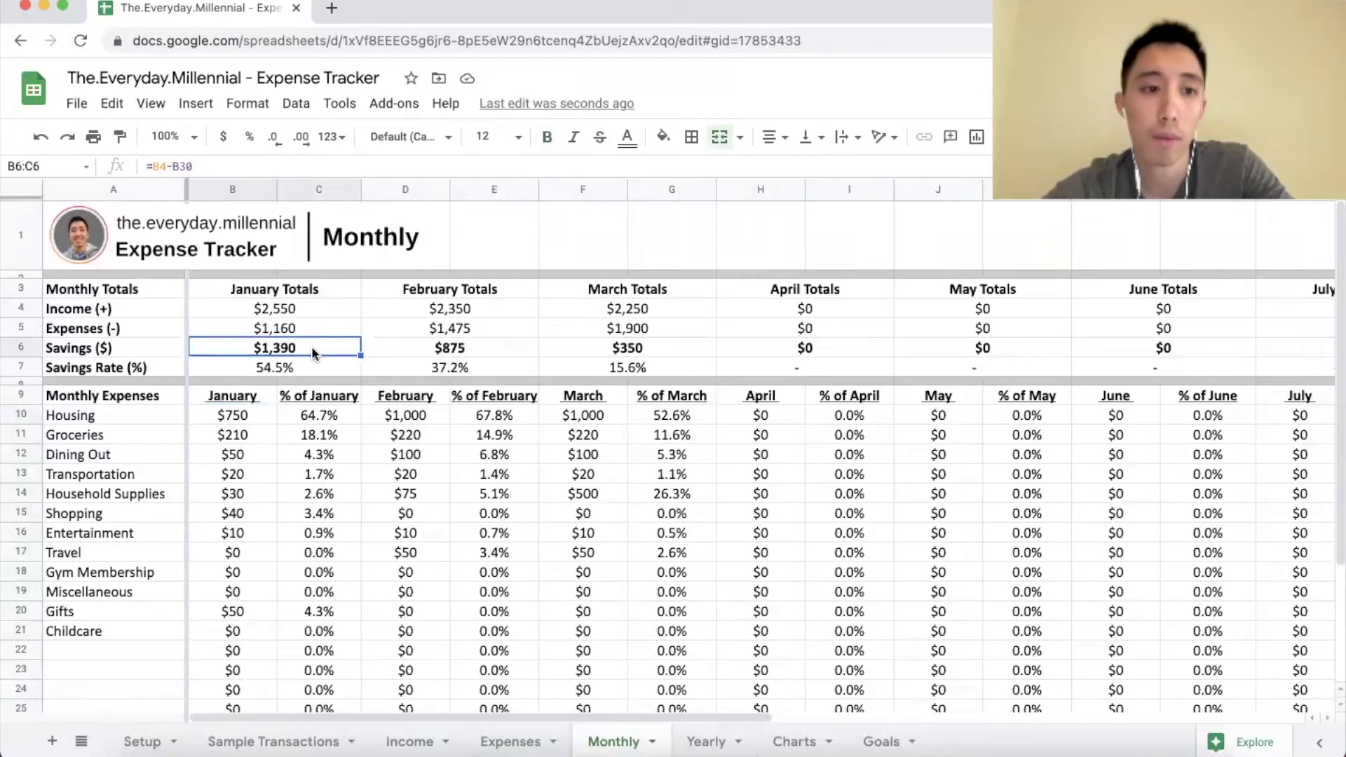
{"action": "left_click", "coordinate": [313, 364]}
{"action": "scroll", "coordinate": [313, 364], "scroll_direction": "down", "scroll_amount": 3}
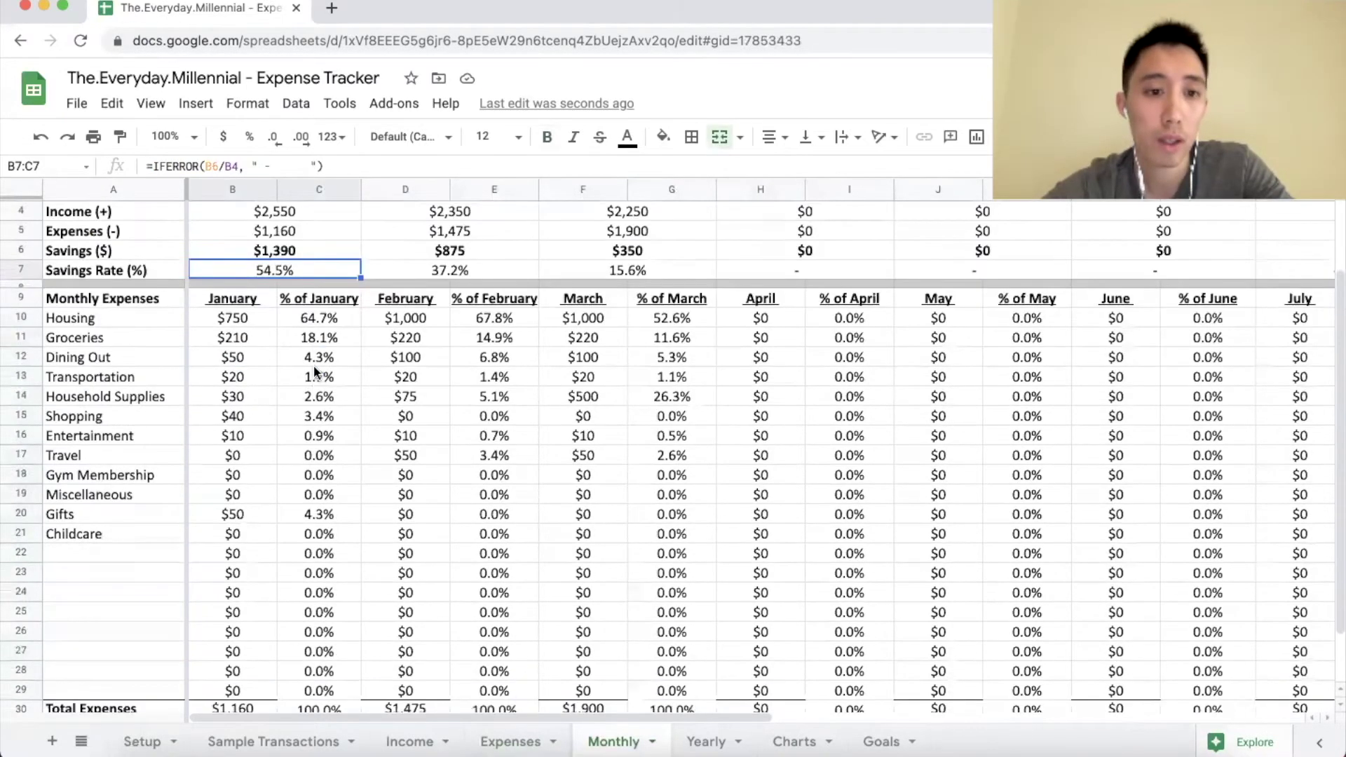
{"action": "scroll", "coordinate": [313, 364], "scroll_direction": "up", "scroll_amount": 3}
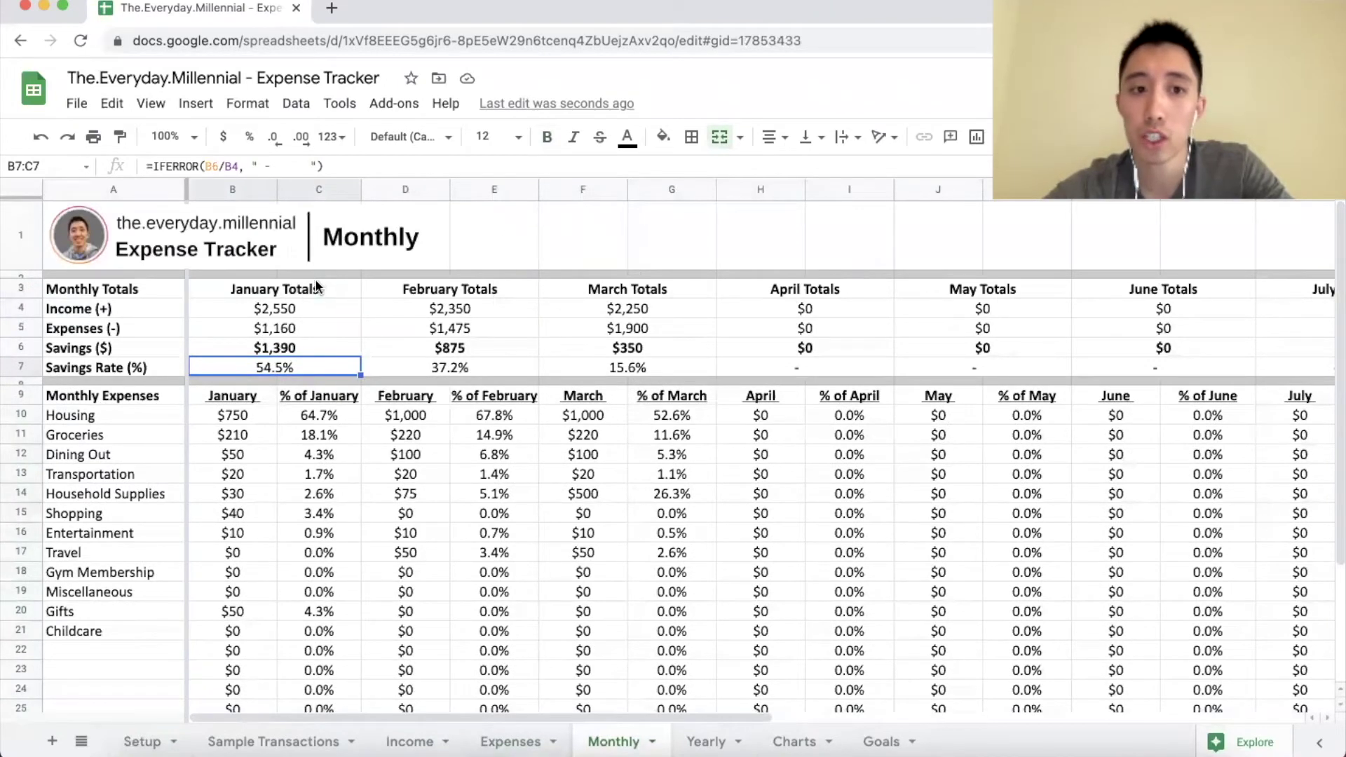
{"action": "left_click_drag", "start_coordinate": [312, 293], "coordinate": [309, 368]}
{"action": "left_click", "coordinate": [308, 367]}
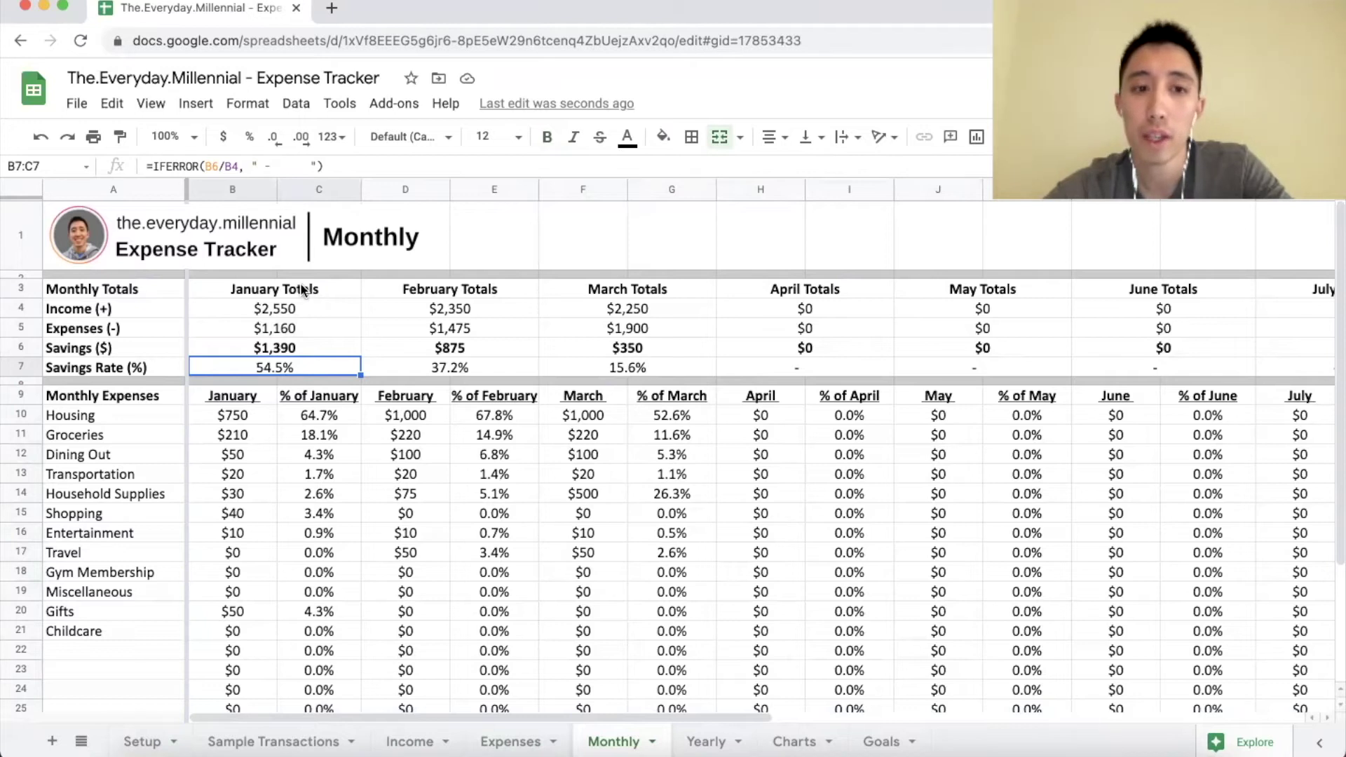
Step: Hide the unused category rows 22 to 29 on the Monthly sheet
{"action": "scroll", "coordinate": [301, 528], "scroll_direction": "down", "scroll_amount": 3}
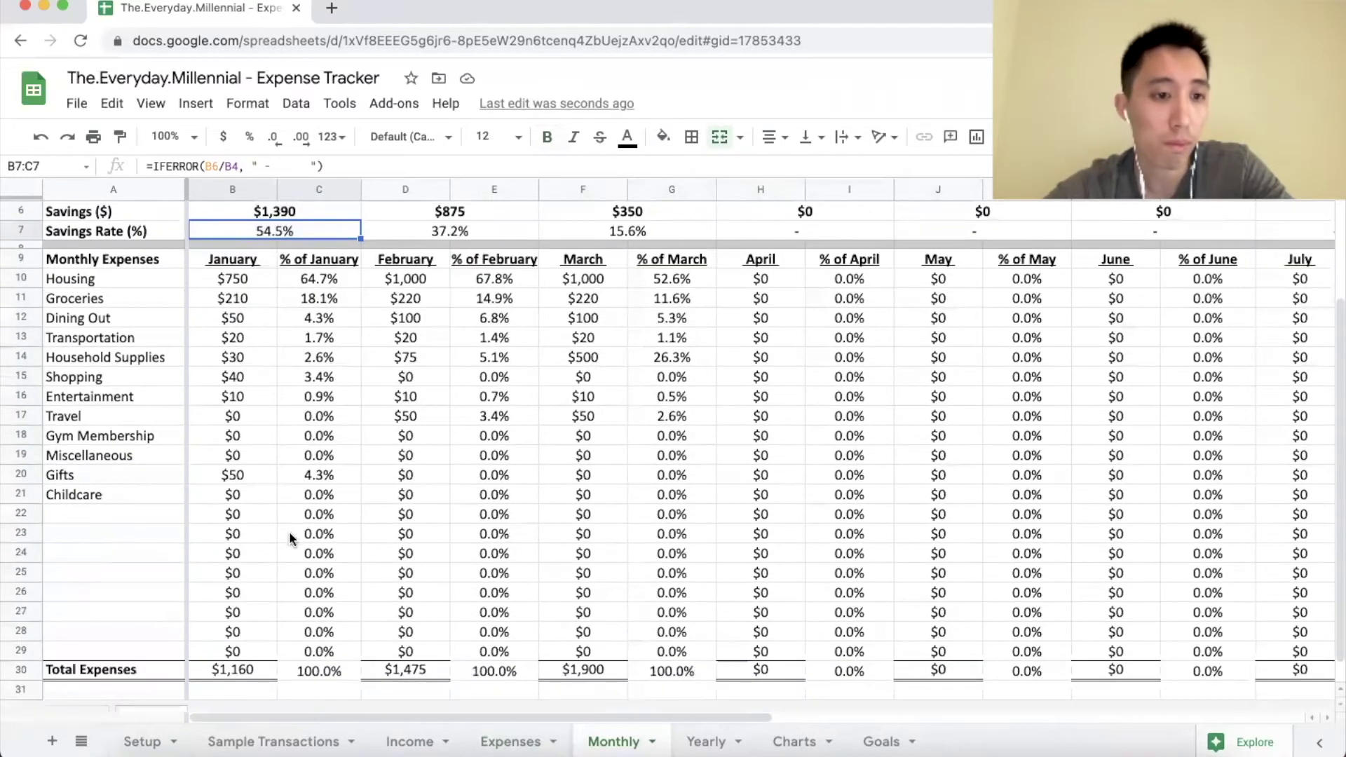
{"action": "left_click", "coordinate": [26, 513]}
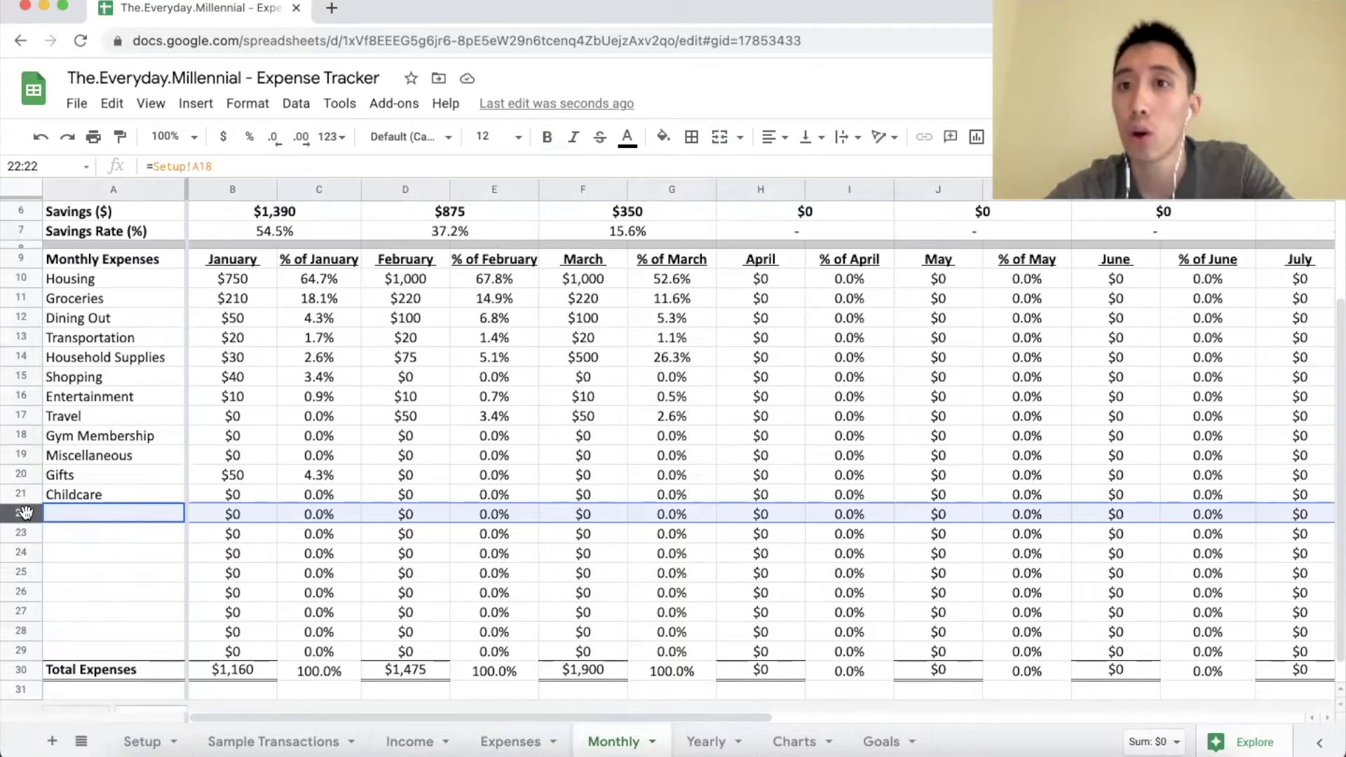
{"action": "left_click", "coordinate": [23, 649], "text": "shift"}
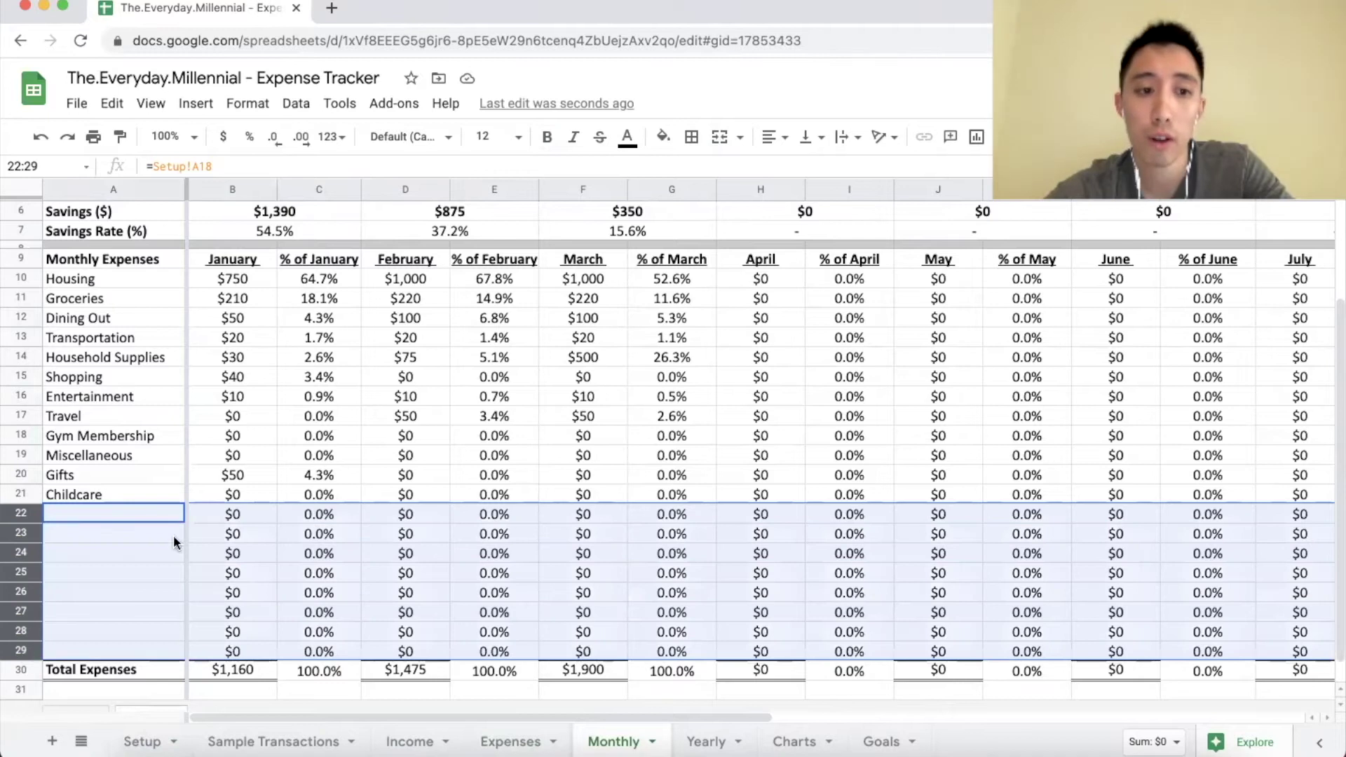
{"action": "right_click", "coordinate": [141, 555]}
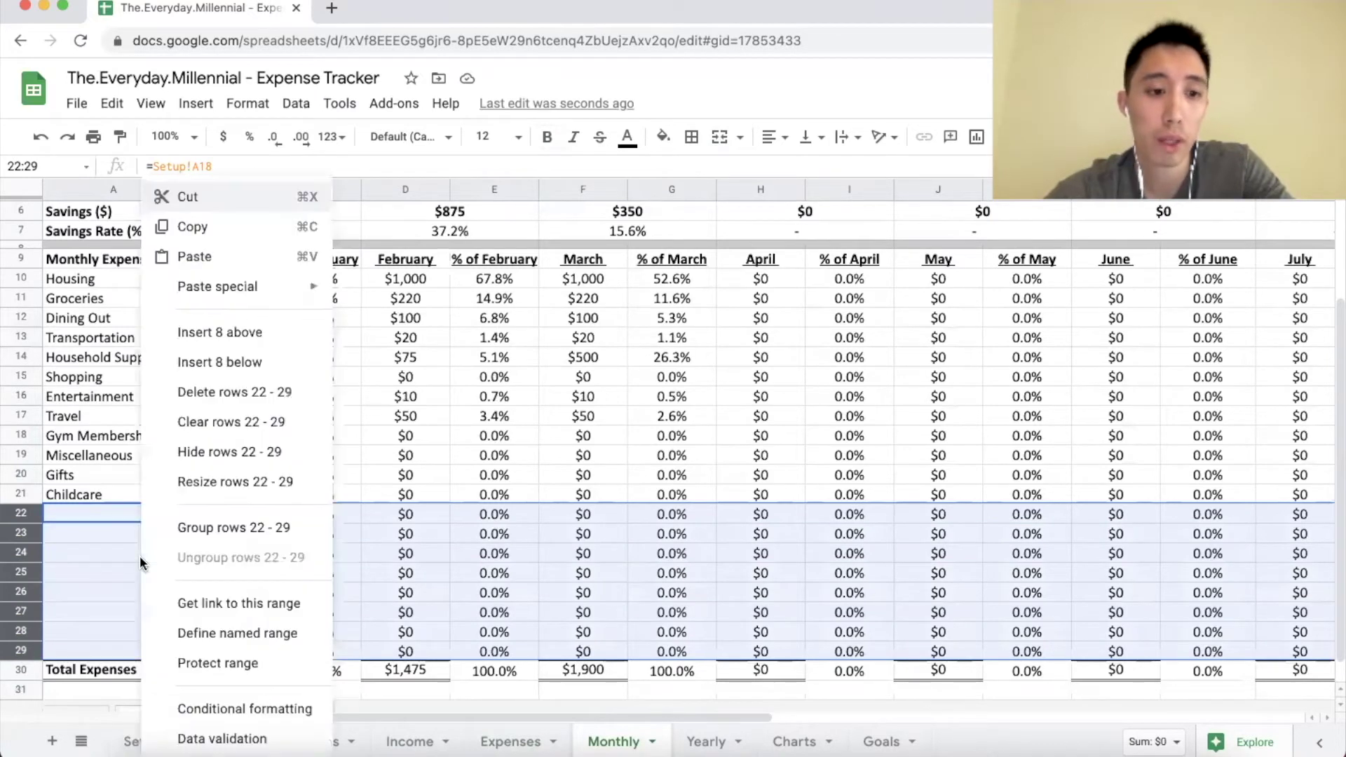
{"action": "left_click", "coordinate": [242, 452]}
{"action": "left_click", "coordinate": [170, 503]}
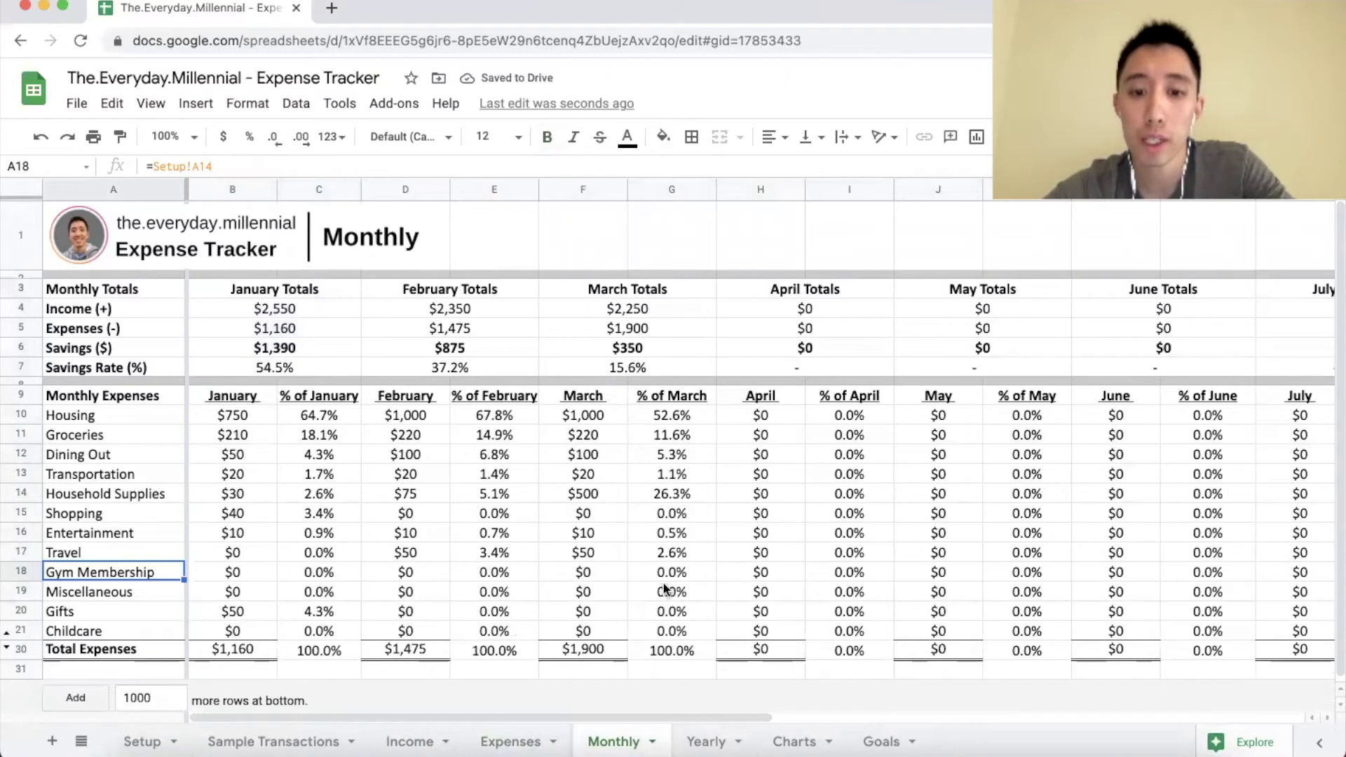
Step: Open the Yearly sheet and check its income, expenses and savings summary and the Start Date
{"action": "left_click", "coordinate": [706, 742]}
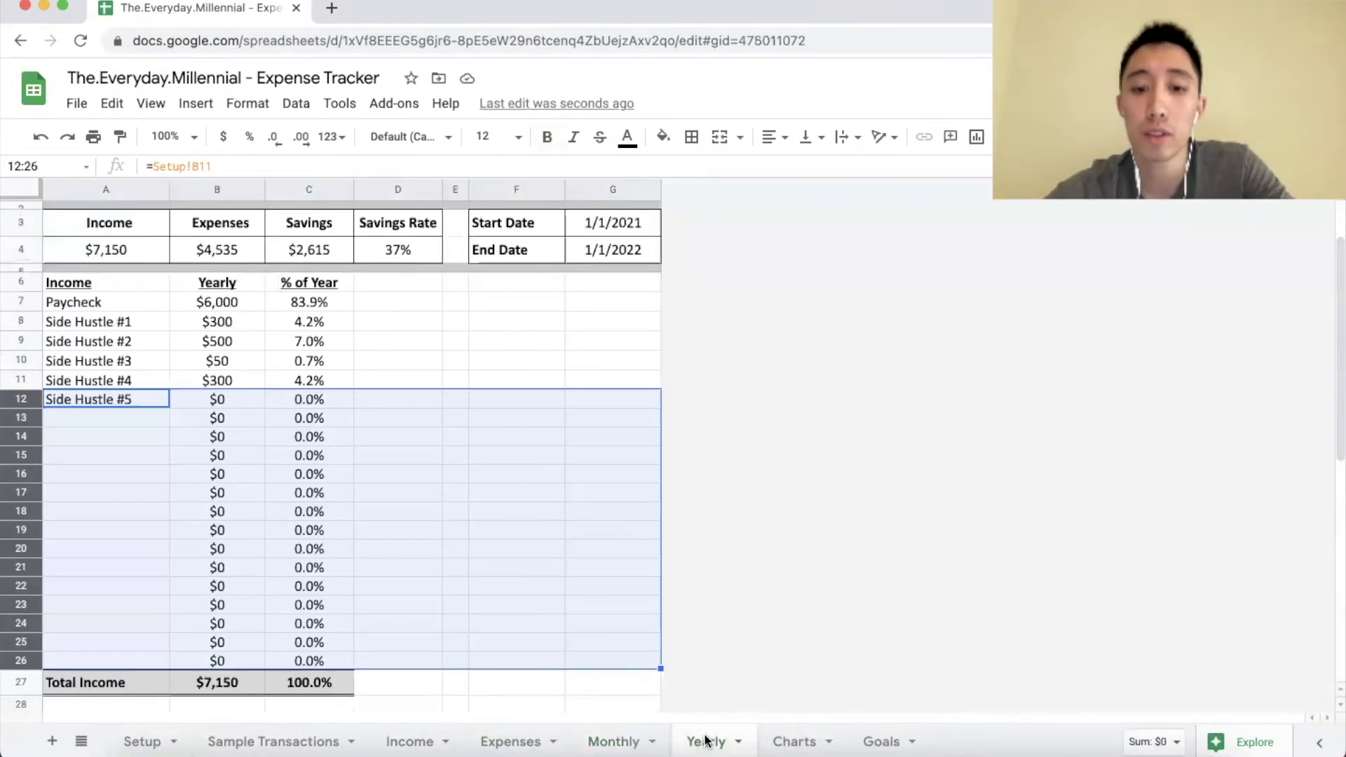
{"action": "left_click", "coordinate": [510, 571]}
{"action": "scroll", "coordinate": [312, 478], "scroll_direction": "up", "scroll_amount": 2}
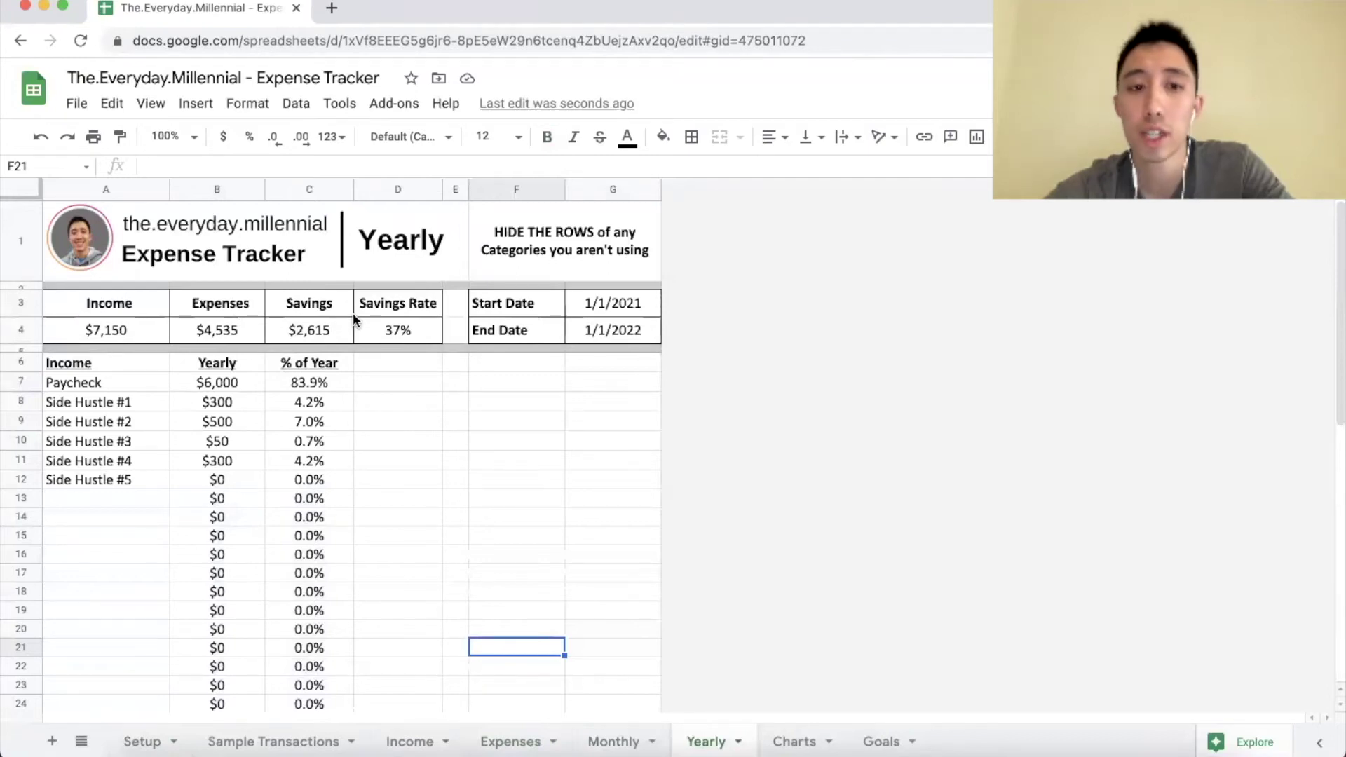
{"action": "left_click", "coordinate": [639, 300]}
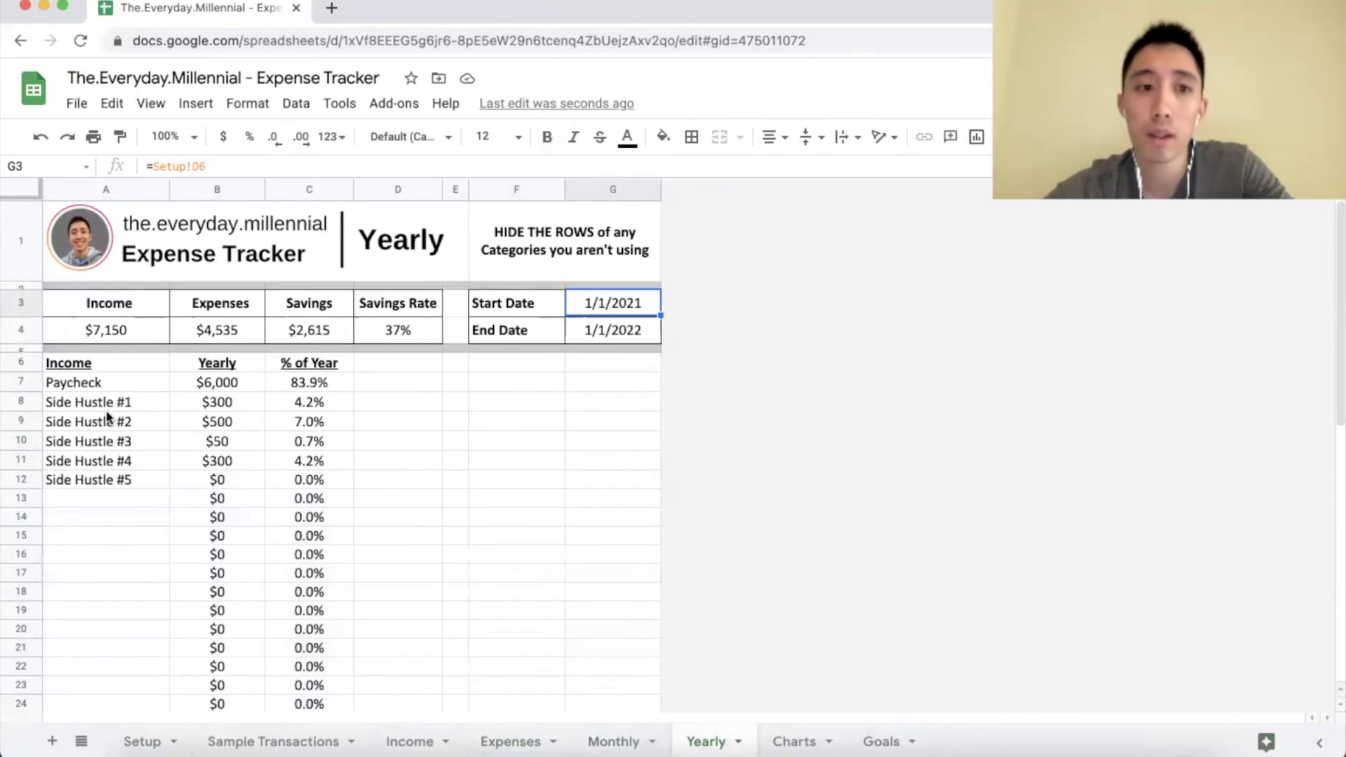
Step: Hide the unused income category rows 13 to 26 on the Yearly sheet
{"action": "scroll", "coordinate": [106, 416], "scroll_direction": "down", "scroll_amount": 2}
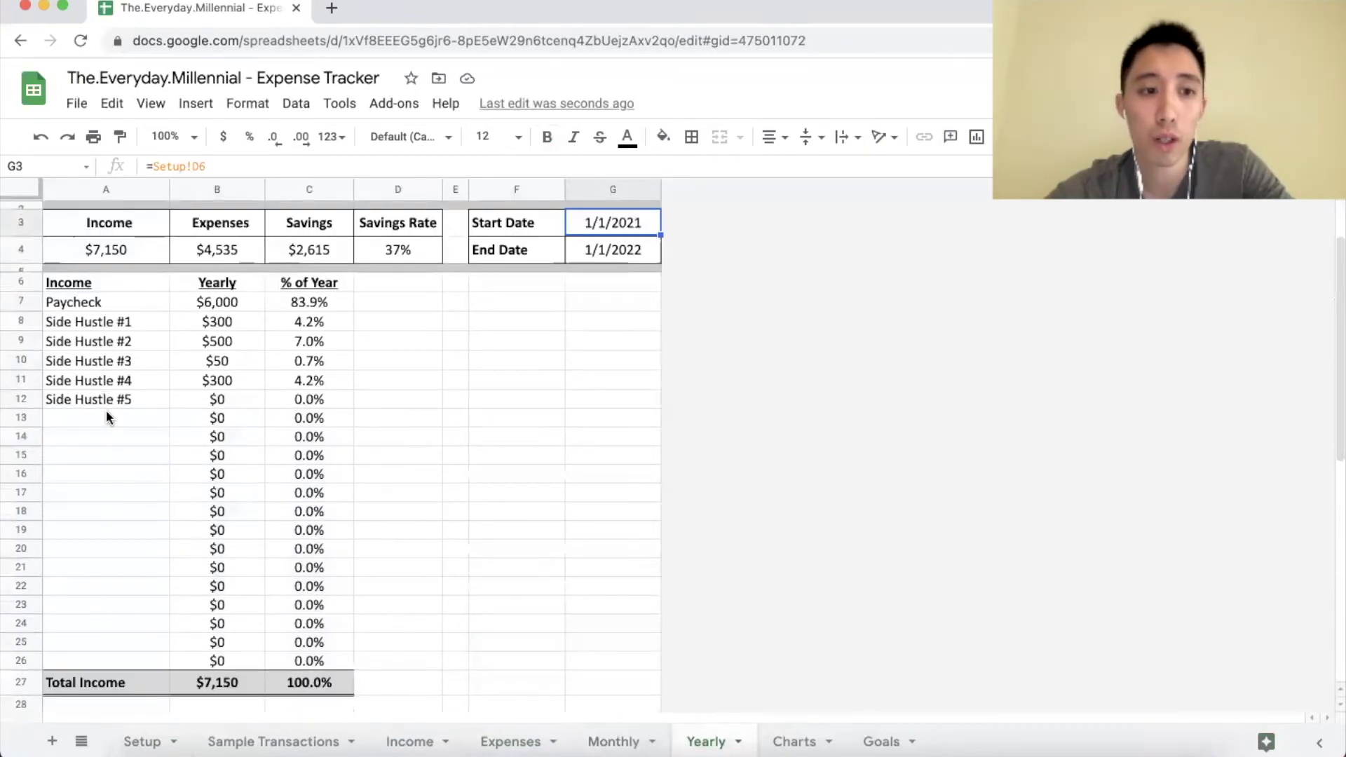
{"action": "left_click", "coordinate": [24, 418]}
{"action": "left_click_drag", "start_coordinate": [23, 417], "coordinate": [23, 660]}
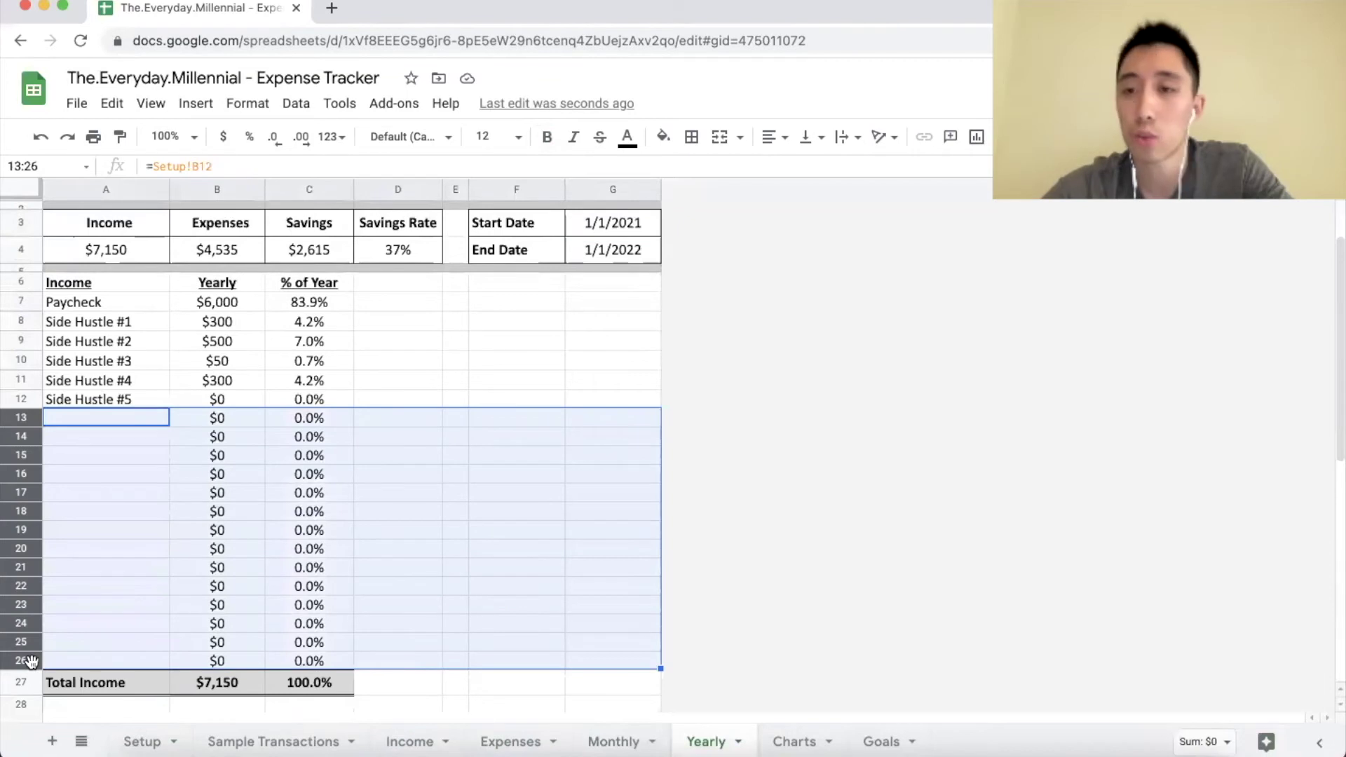
{"action": "right_click", "coordinate": [184, 549]}
{"action": "left_click", "coordinate": [259, 449]}
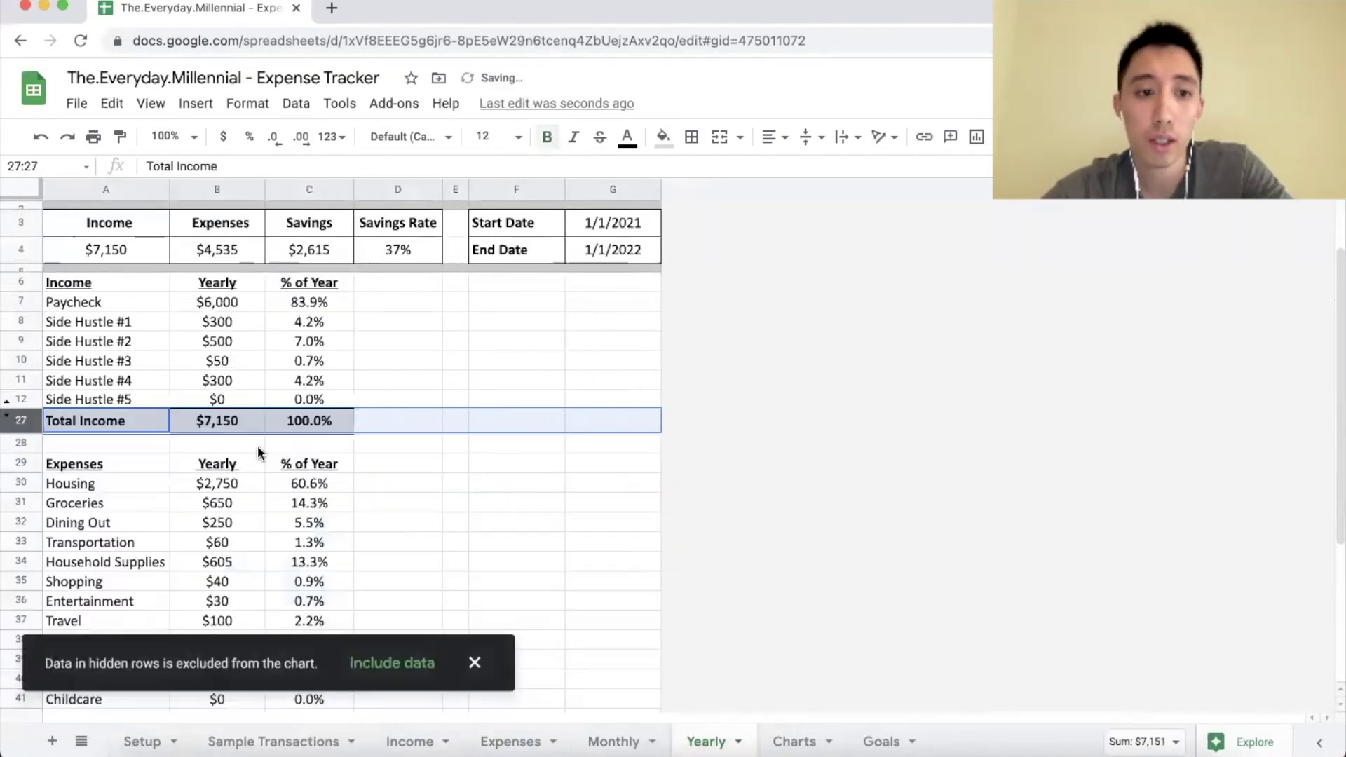
Step: Hide the unused expense category rows 42 to 49 on the Yearly sheet
{"action": "scroll", "coordinate": [150, 471], "scroll_direction": "down", "scroll_amount": 5}
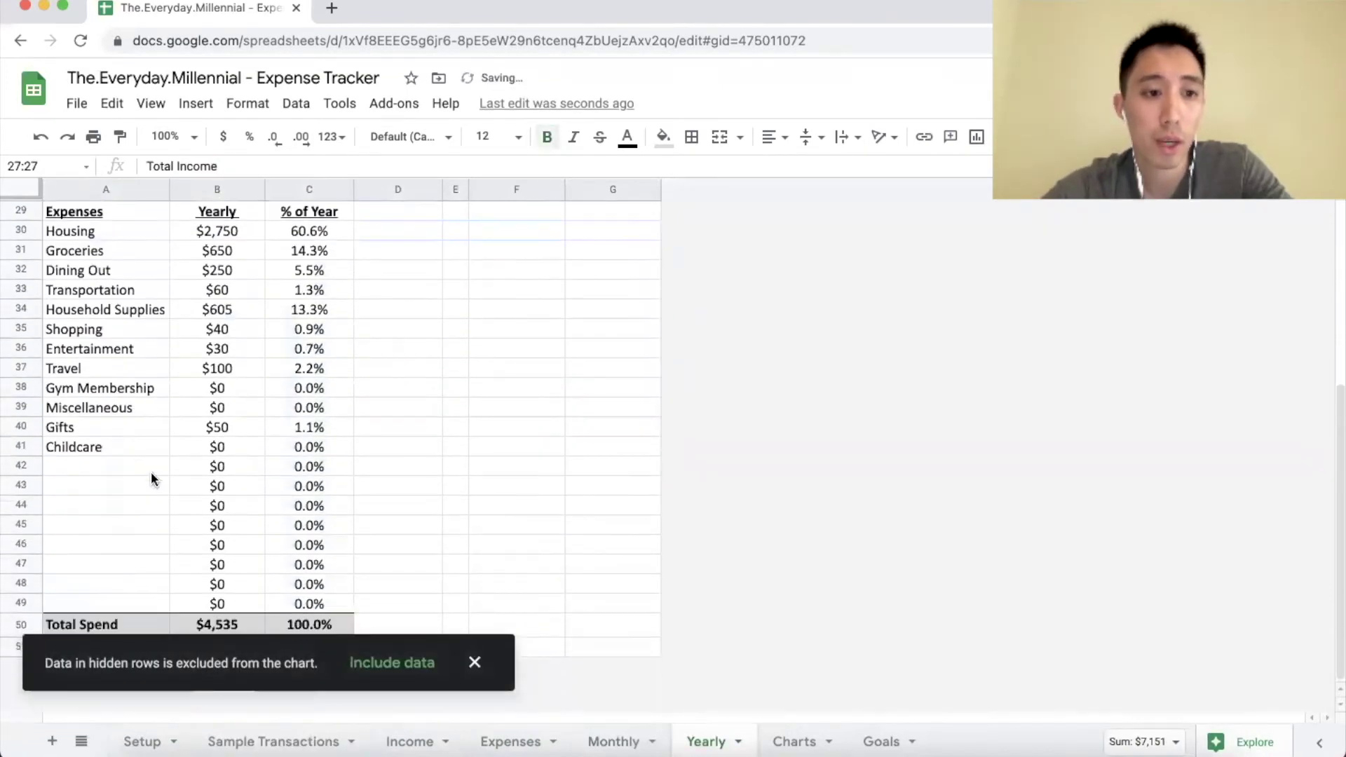
{"action": "left_click_drag", "start_coordinate": [28, 465], "coordinate": [25, 604]}
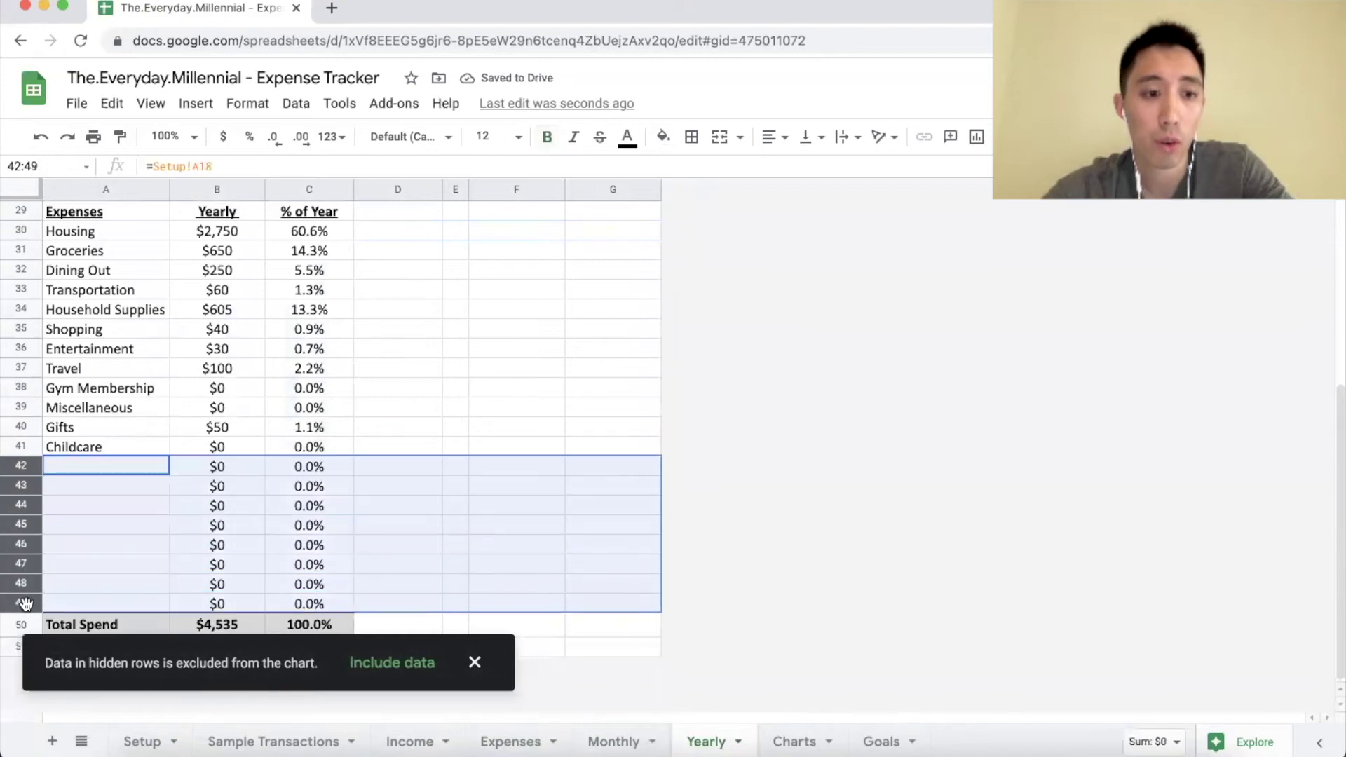
{"action": "right_click", "coordinate": [150, 541]}
{"action": "left_click", "coordinate": [181, 452]}
{"action": "left_click", "coordinate": [140, 444]}
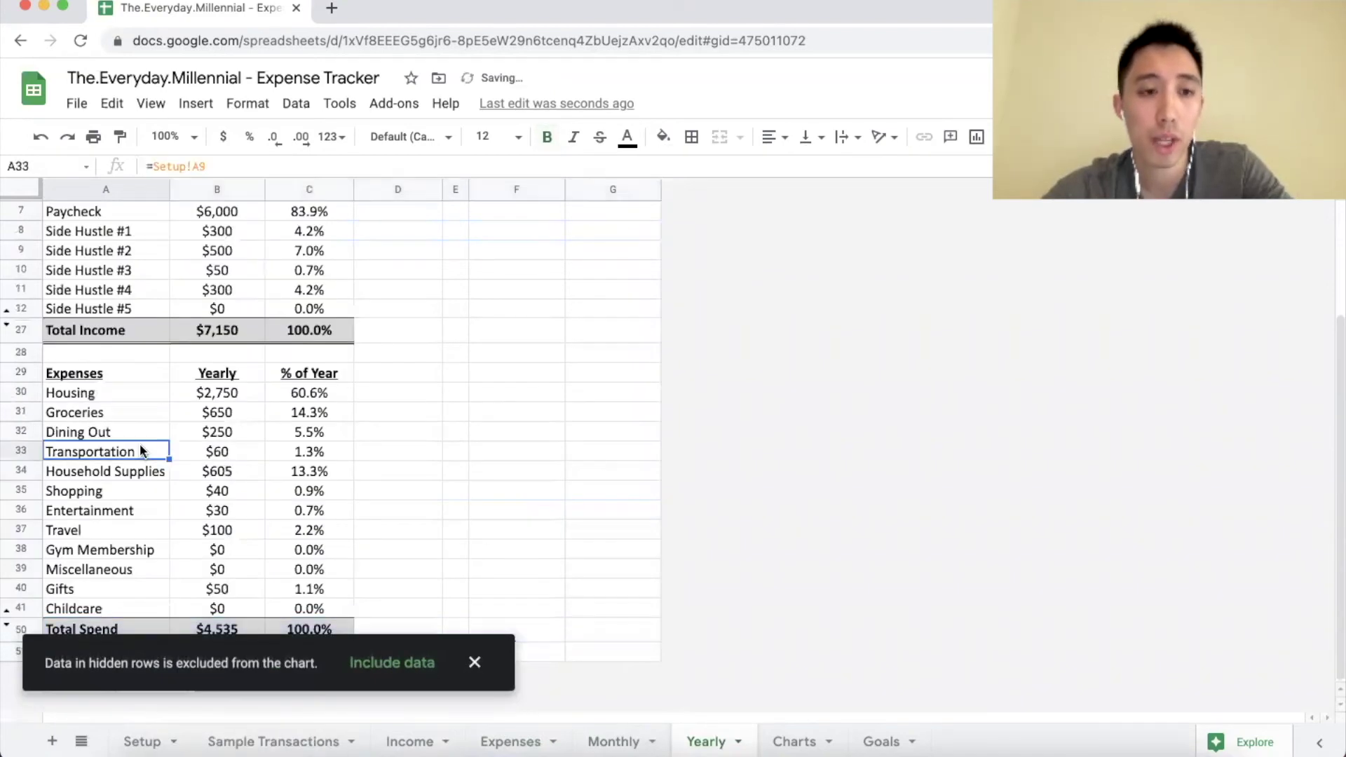
Step: Review the Yearly sheet's income categories and its yearly expense amounts from Housing to Childcare
{"action": "scroll", "coordinate": [141, 446], "scroll_direction": "up", "scroll_amount": 3}
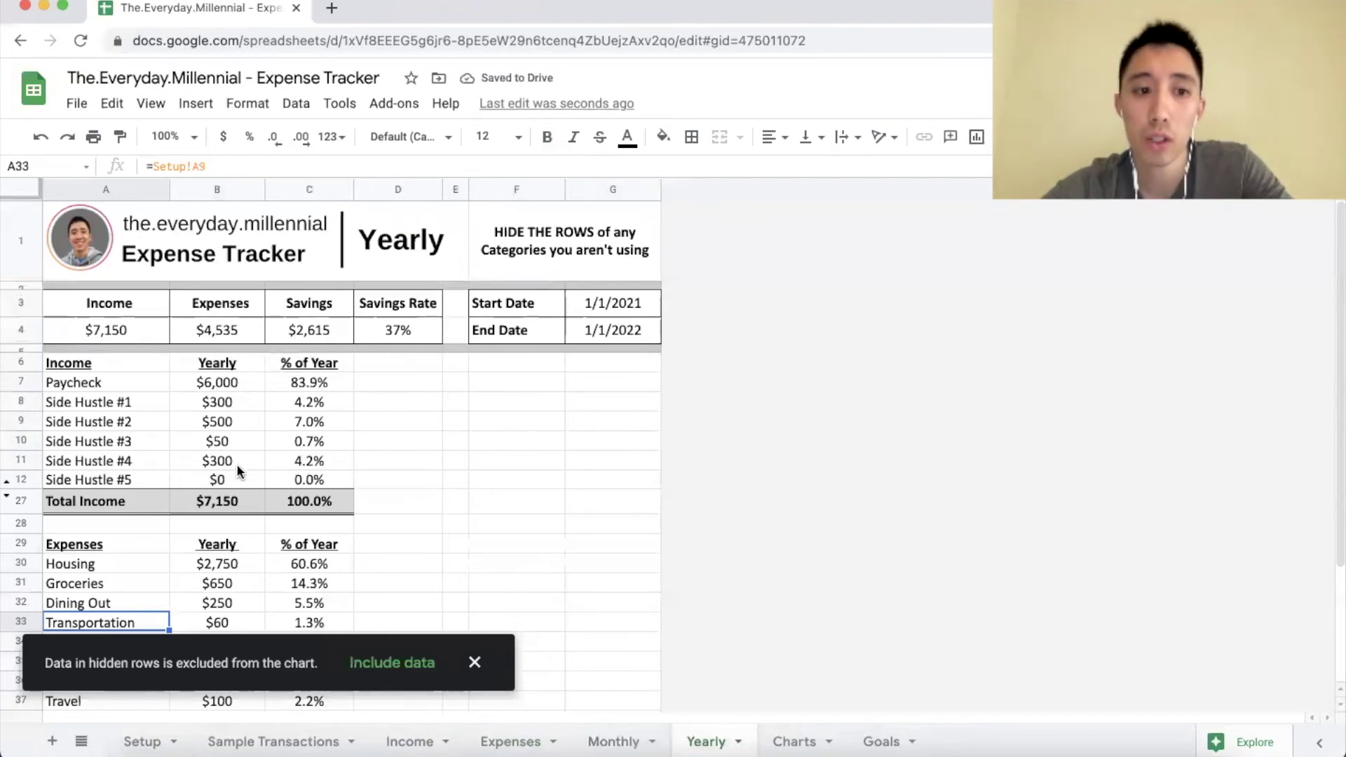
{"action": "scroll", "coordinate": [172, 494], "scroll_direction": "down", "scroll_amount": 3}
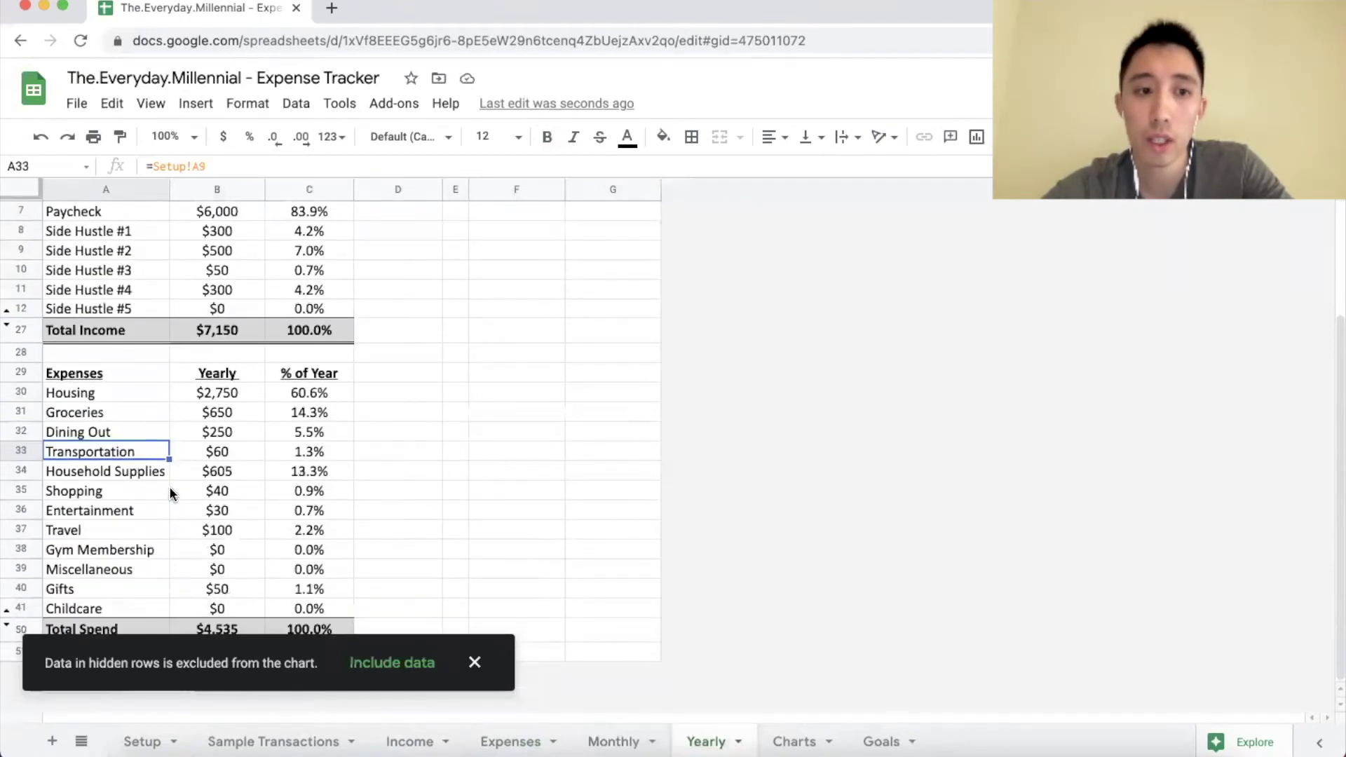
{"action": "left_click_drag", "start_coordinate": [217, 392], "coordinate": [223, 602]}
{"action": "left_click", "coordinate": [225, 604]}
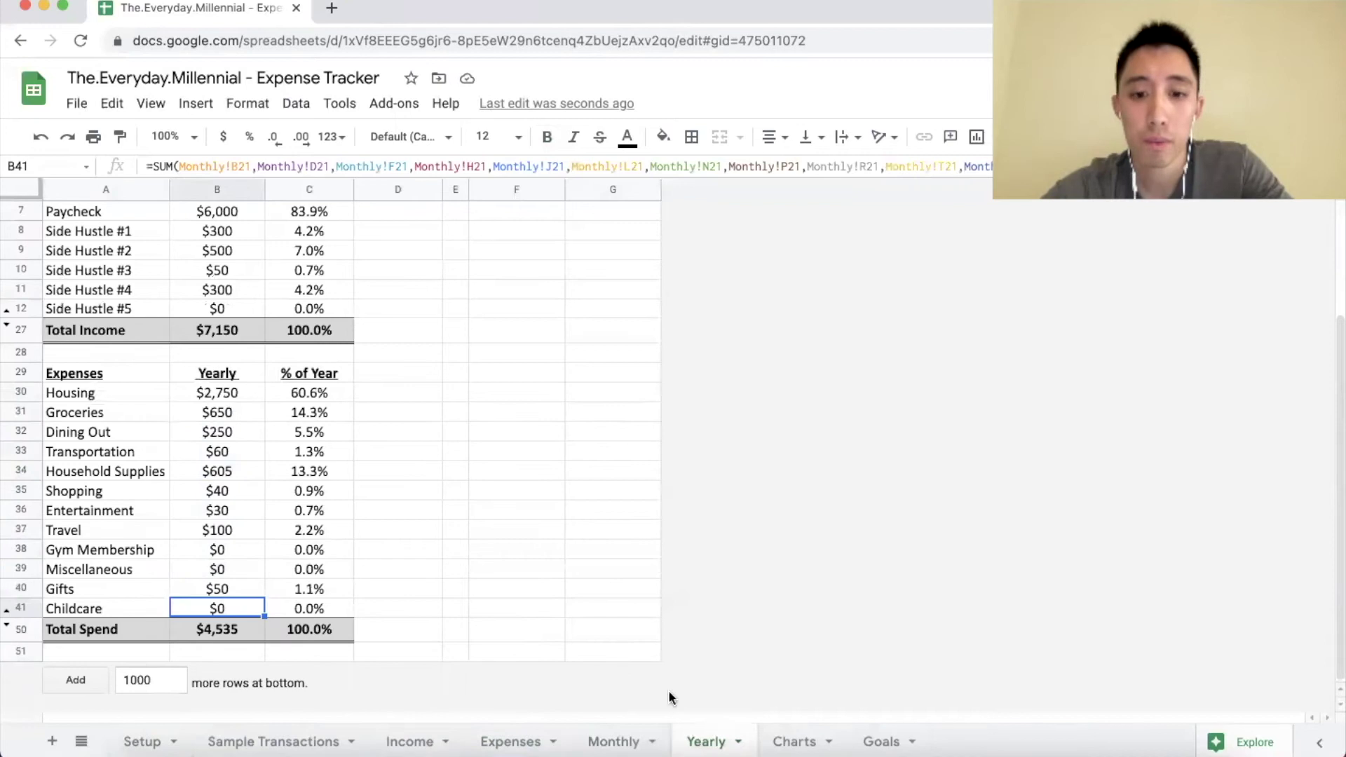
Step: Examine the Monthly Summary, Yearly Income and Yearly Expenses charts on the Charts sheet
{"action": "left_click", "coordinate": [787, 740]}
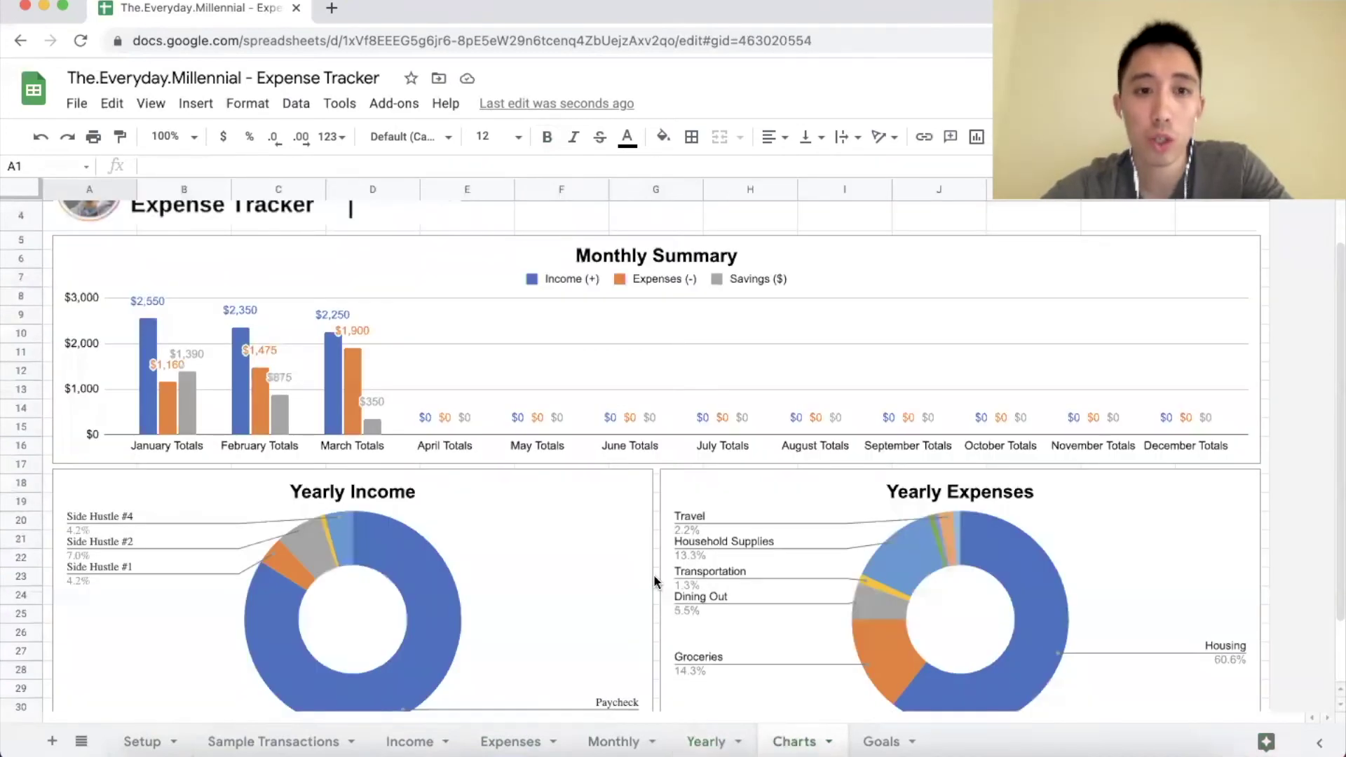
{"action": "scroll", "coordinate": [656, 582], "scroll_direction": "up", "scroll_amount": 1}
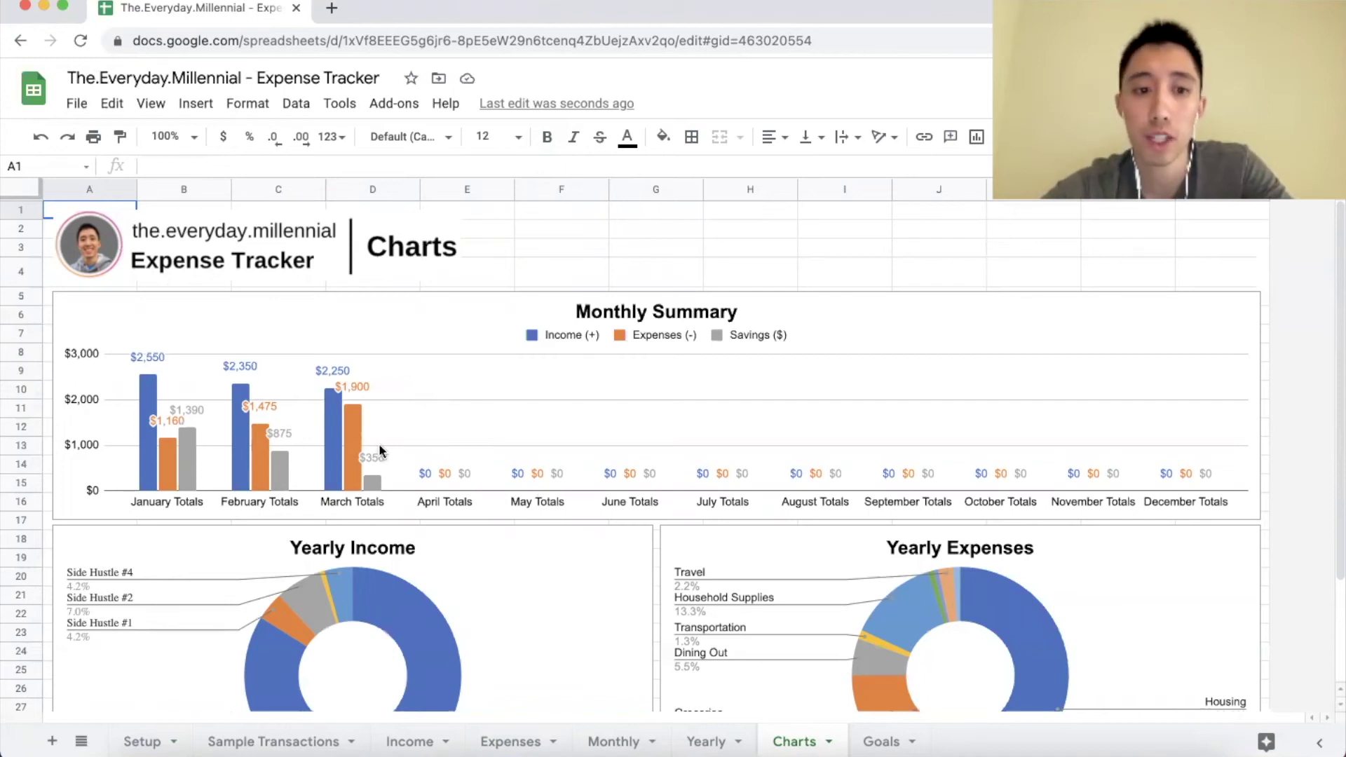
{"action": "scroll", "coordinate": [417, 397], "scroll_direction": "down", "scroll_amount": 3}
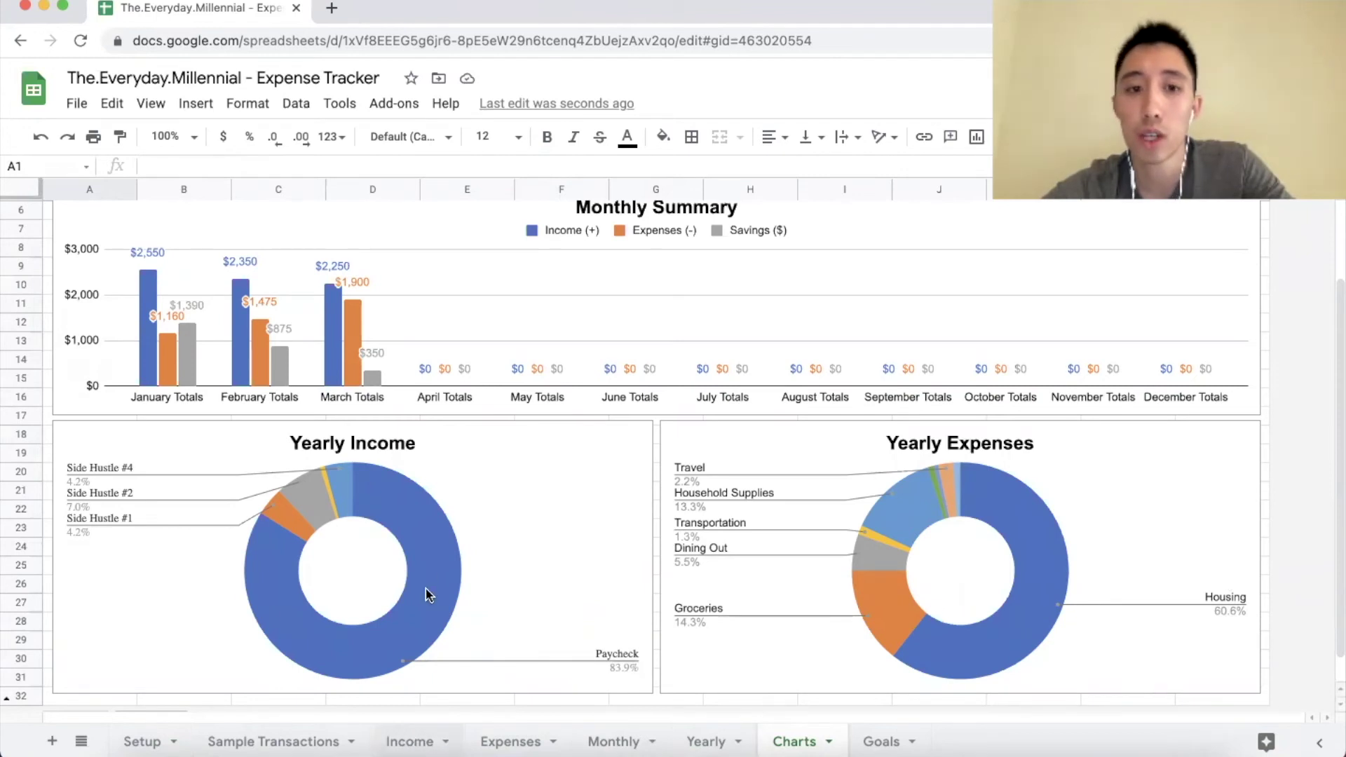
Step: Add an income entry in row 18 of the Income sheet dated 4/1/2021, category Paycheck, amount 1000
{"action": "left_click", "coordinate": [429, 741]}
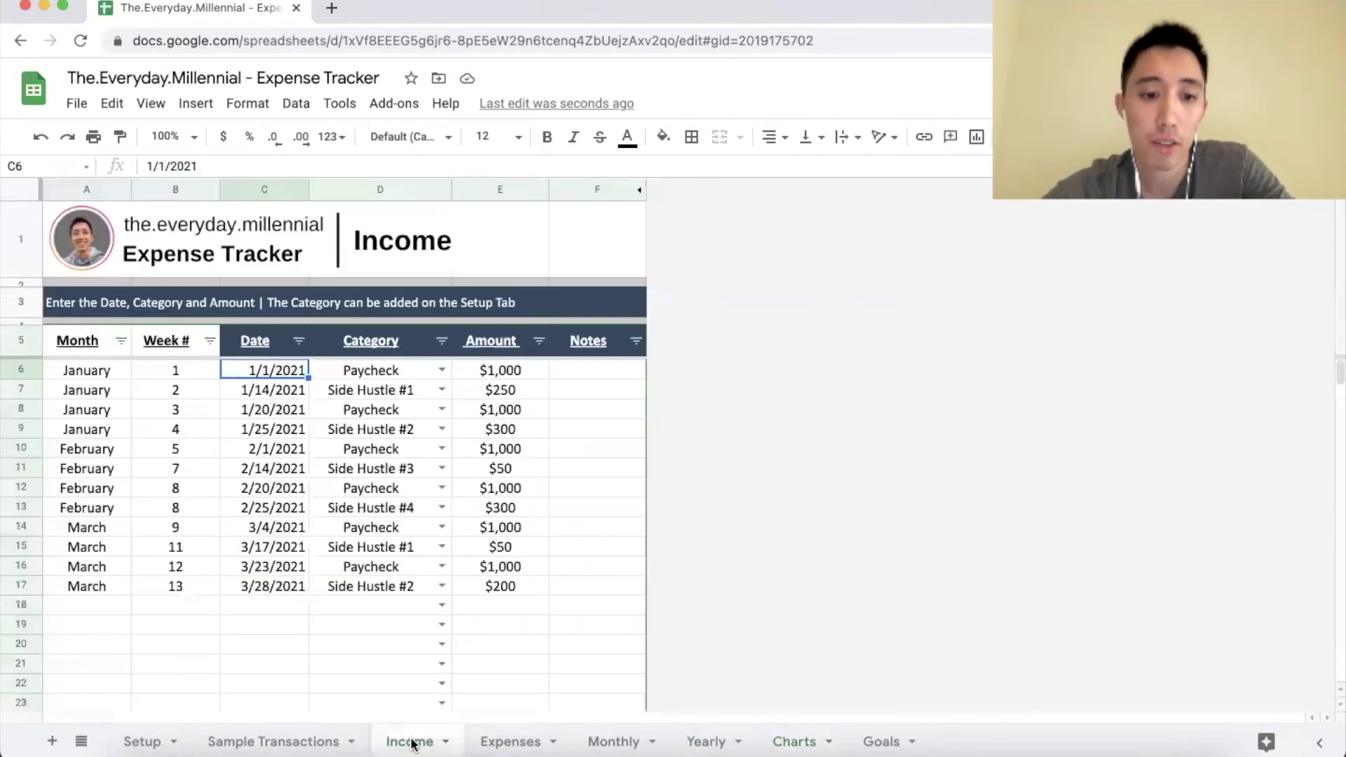
{"action": "left_click", "coordinate": [243, 604]}
{"action": "type", "text": "4/1/2021"}
{"action": "key", "text": "Tab"}
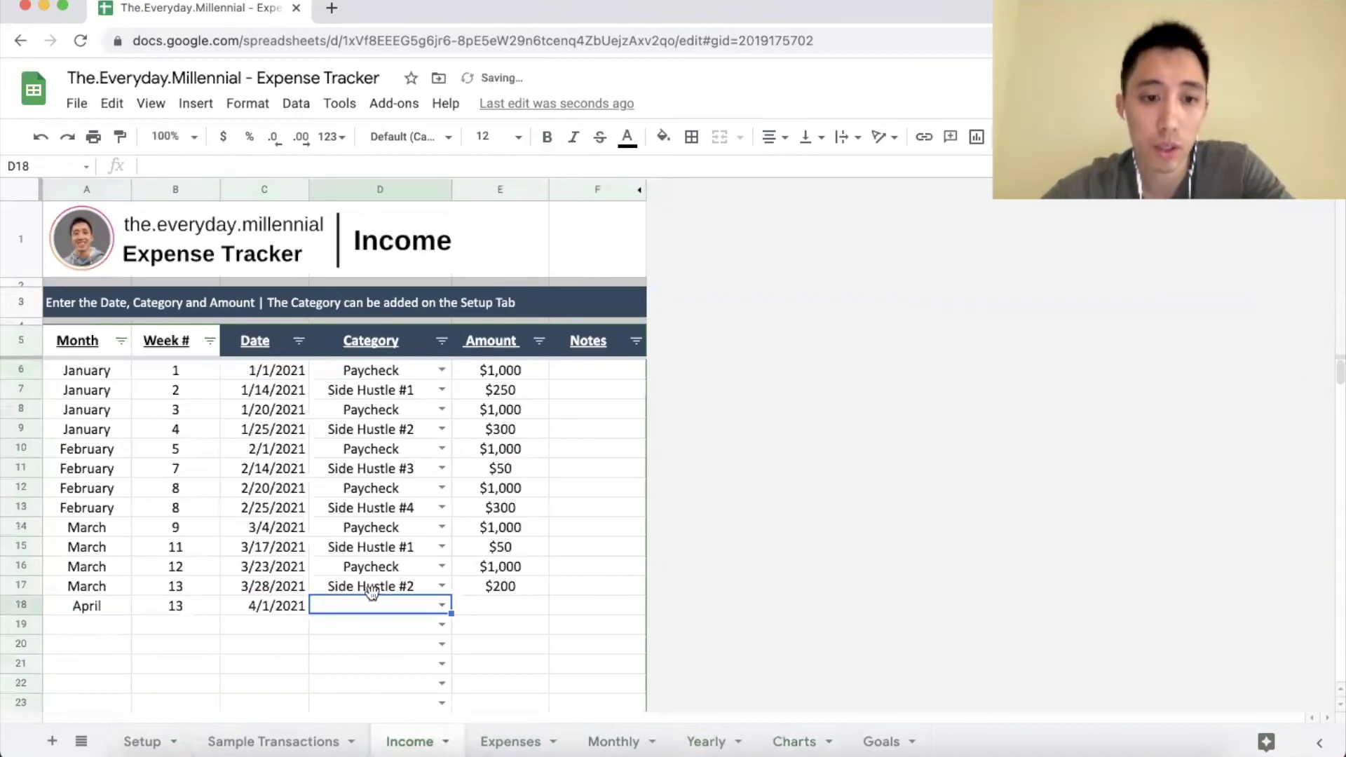
{"action": "left_click", "coordinate": [442, 604]}
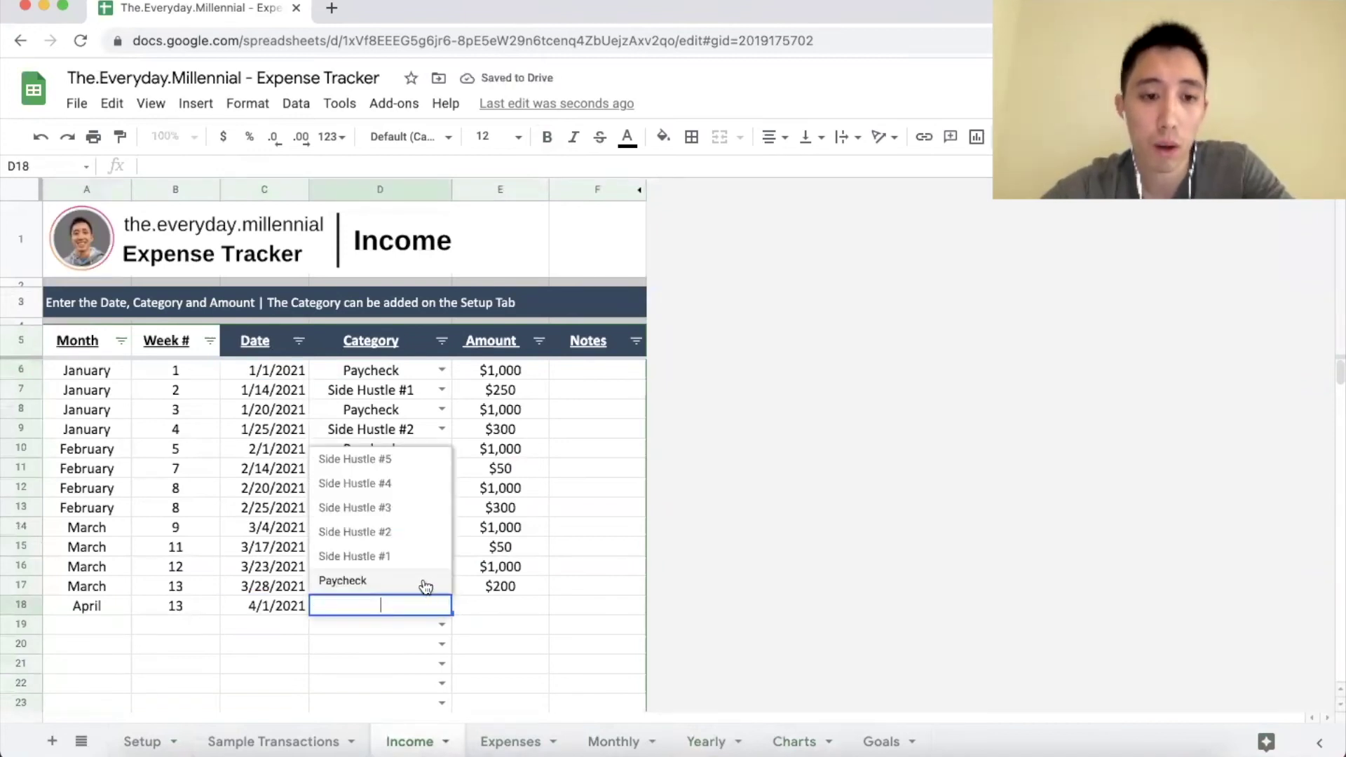
{"action": "left_click", "coordinate": [426, 586]}
{"action": "left_click", "coordinate": [498, 607]}
{"action": "type", "text": "1000"}
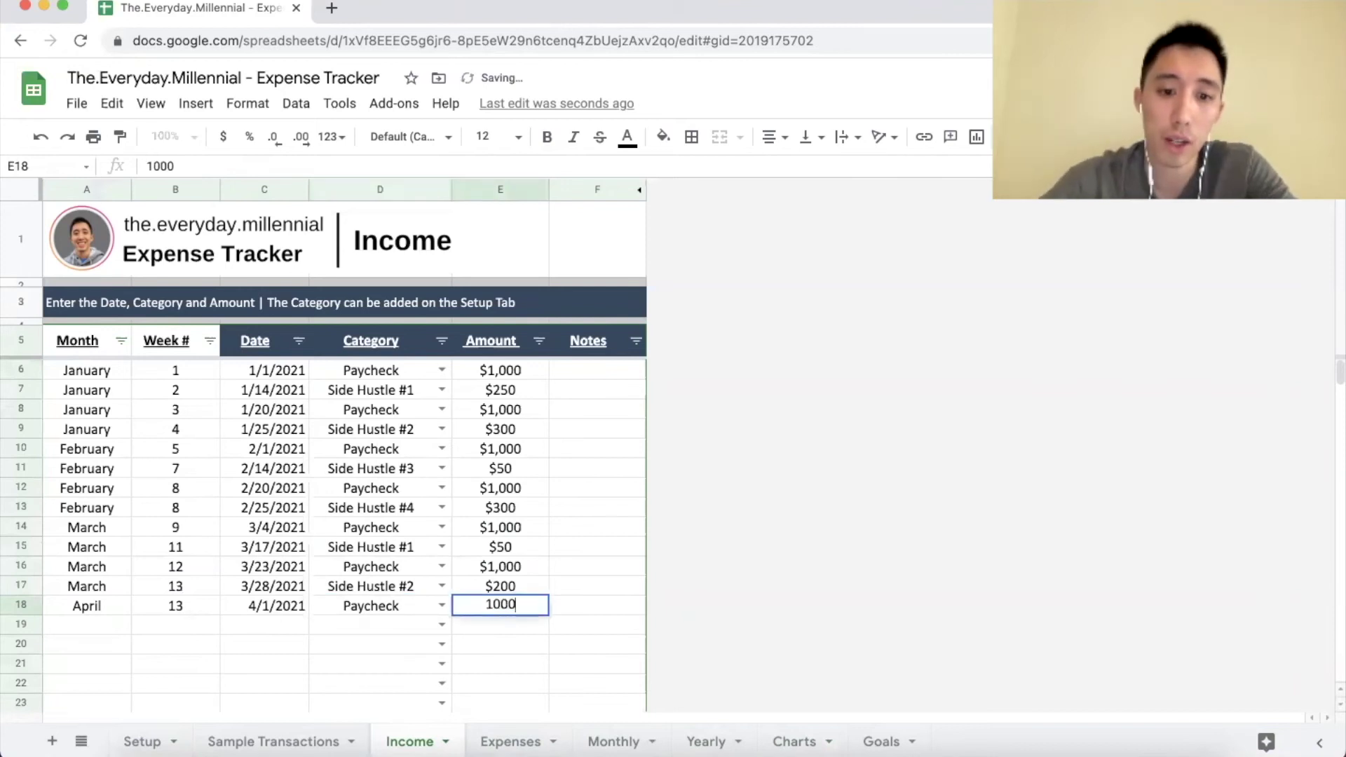
{"action": "key", "text": "Return"}
Step: Start a new entry in row 36 of the Expenses sheet with date 4/1 and title Costco
{"action": "left_click", "coordinate": [522, 741]}
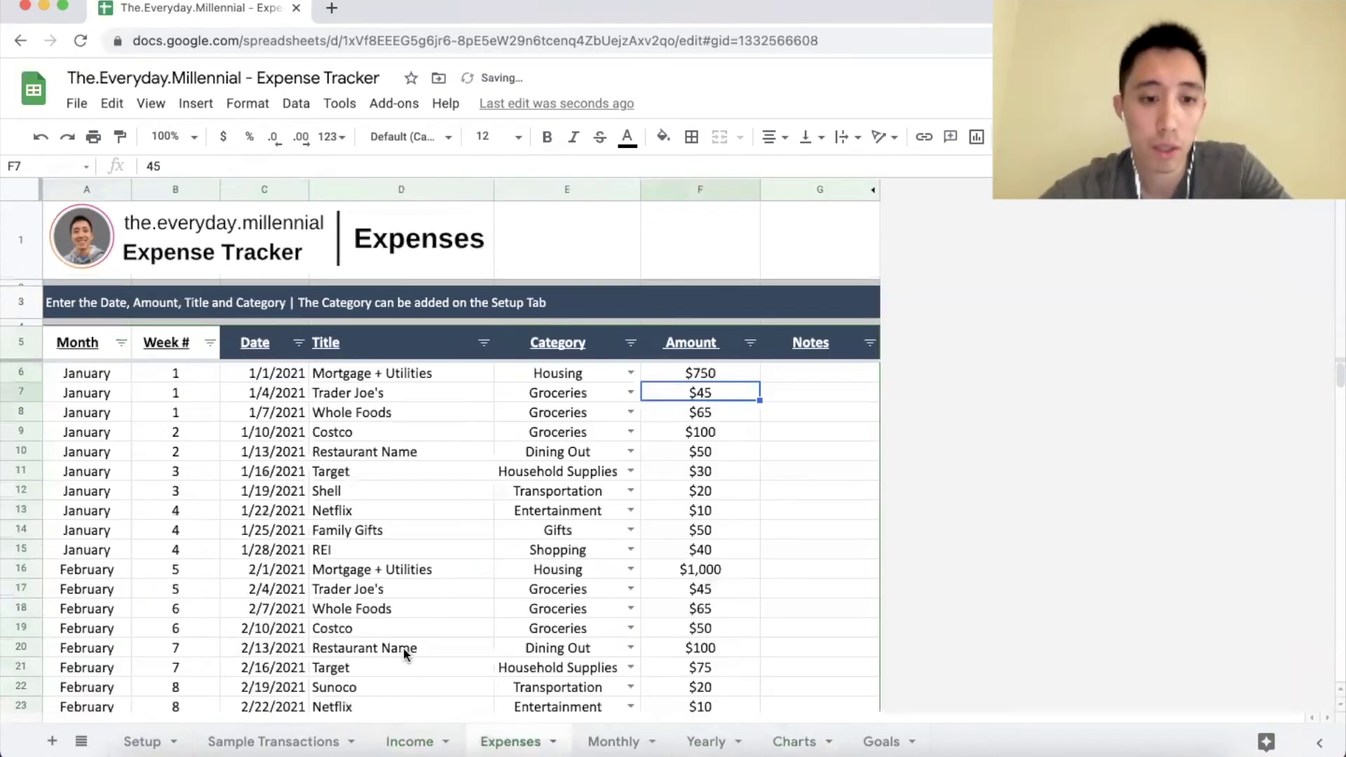
{"action": "left_click", "coordinate": [404, 650]}
{"action": "key", "text": "ctrl+shift+Down"}
{"action": "scroll", "coordinate": [338, 655], "scroll_direction": "down", "scroll_amount": 2}
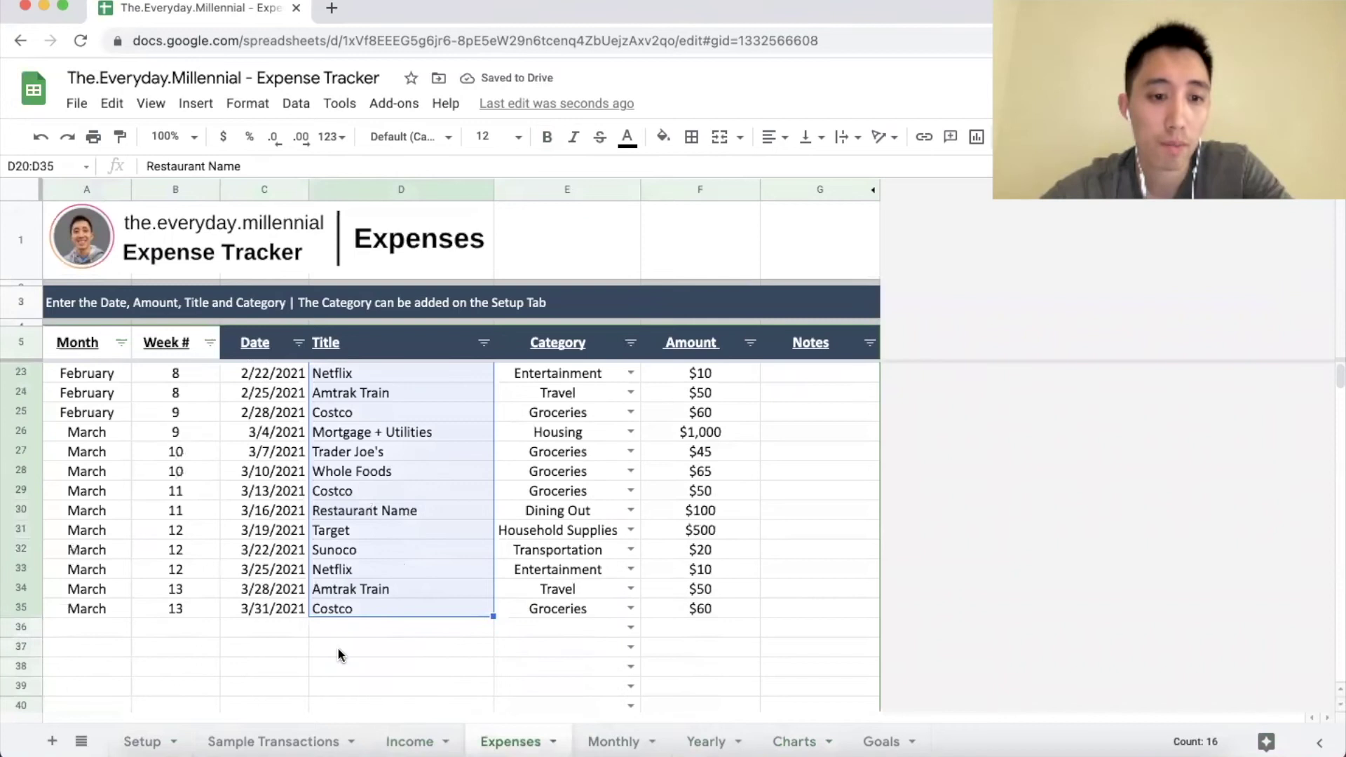
{"action": "left_click", "coordinate": [283, 627]}
{"action": "type", "text": "4/1"}
{"action": "key", "text": "Tab"}
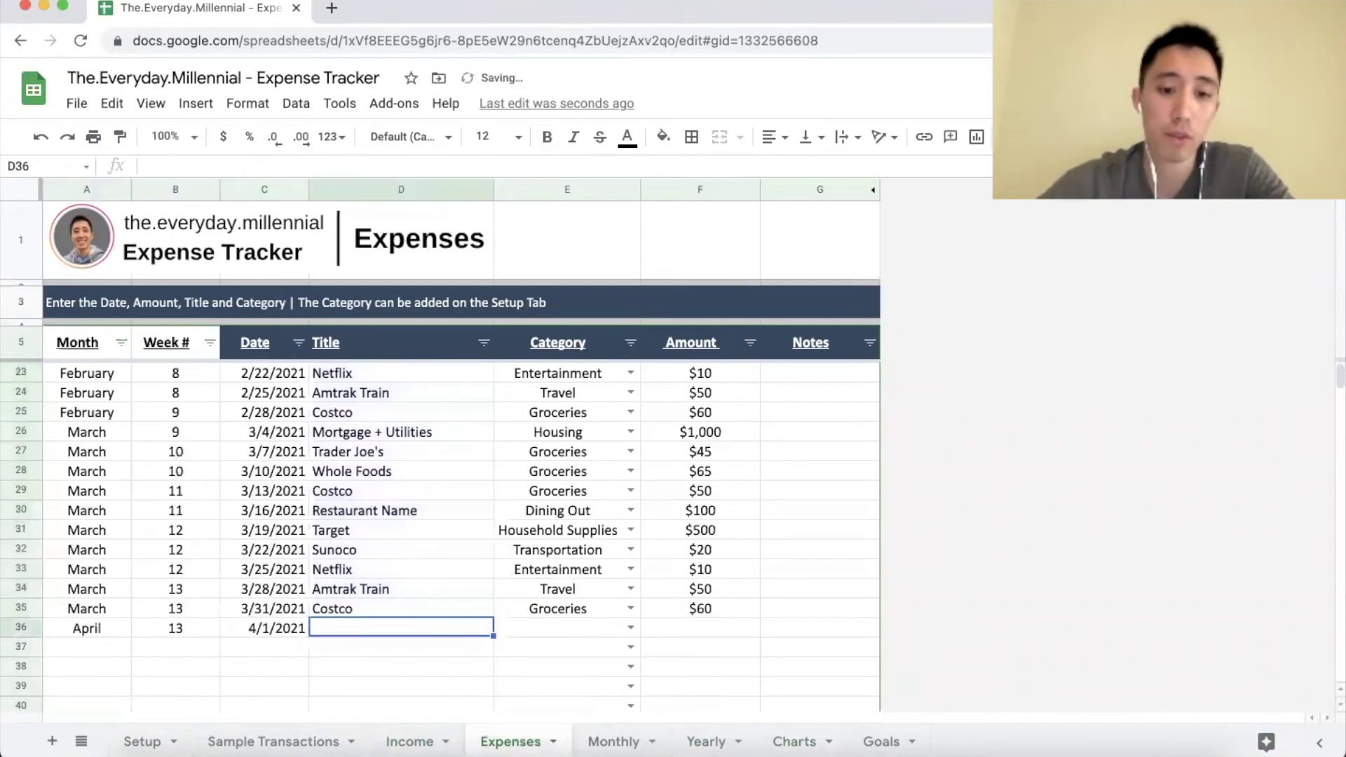
{"action": "type", "text": "Costco"}
{"action": "key", "text": "Tab"}
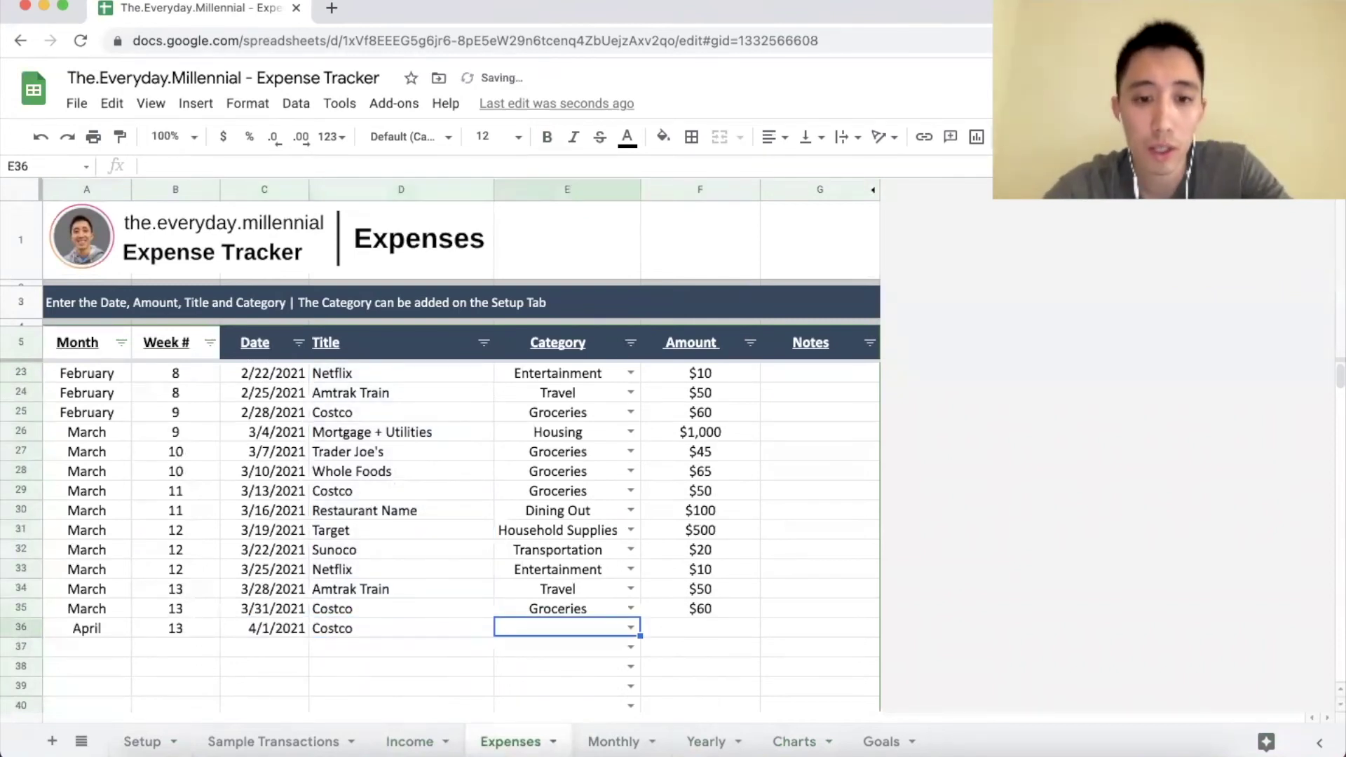
Step: Complete the Costco expense in row 36 with category Groceries and amount 200
{"action": "type", "text": "Groc"}
{"action": "key", "text": "Tab"}
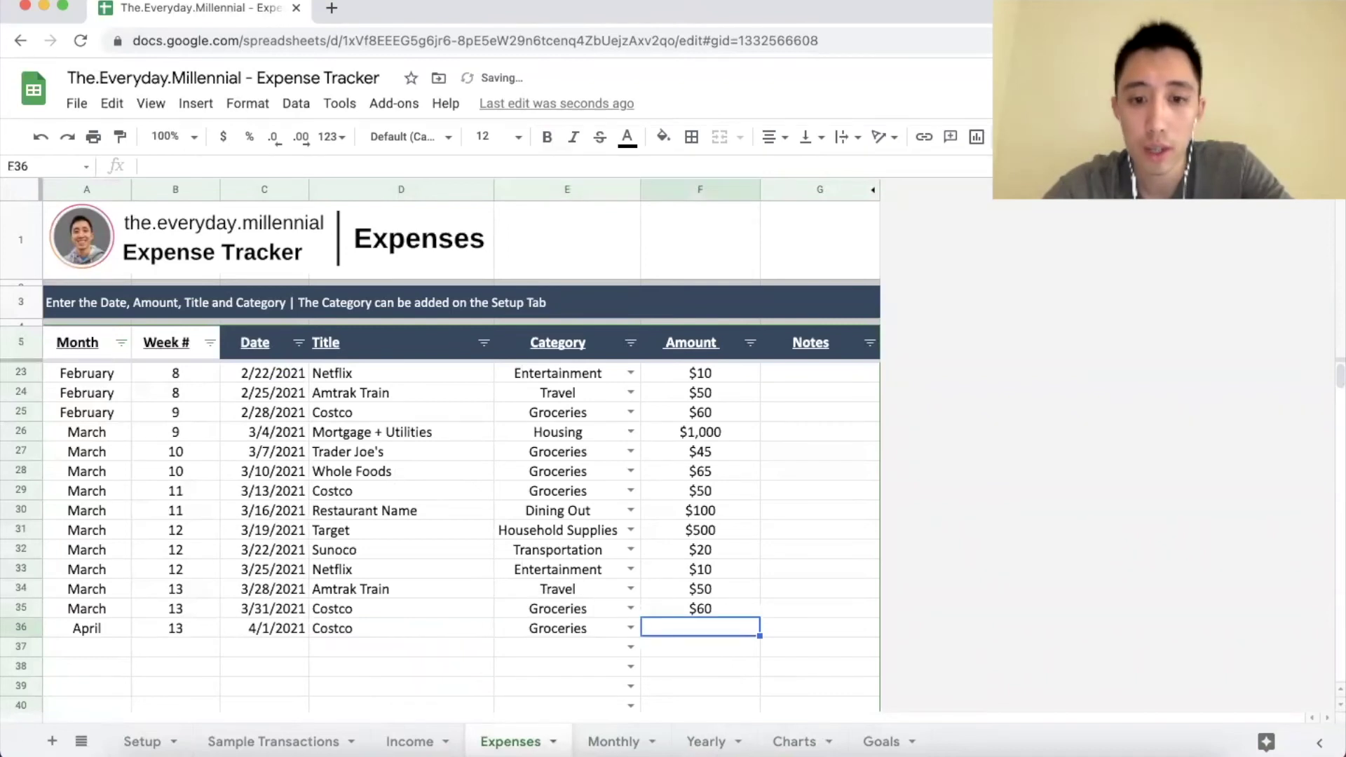
{"action": "type", "text": "2000"}
{"action": "key", "text": "BackSpace"}
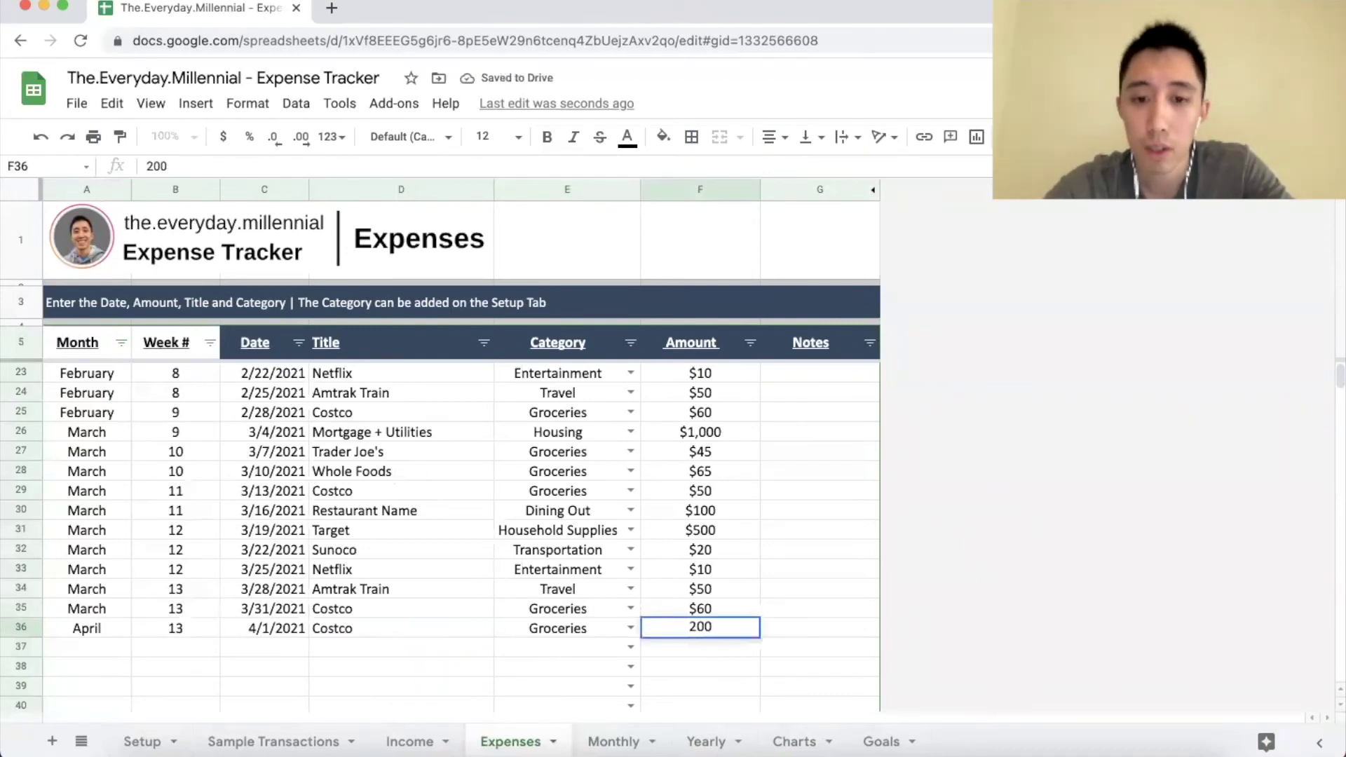
{"action": "key", "text": "Return"}
{"action": "left_click", "coordinate": [714, 632]}
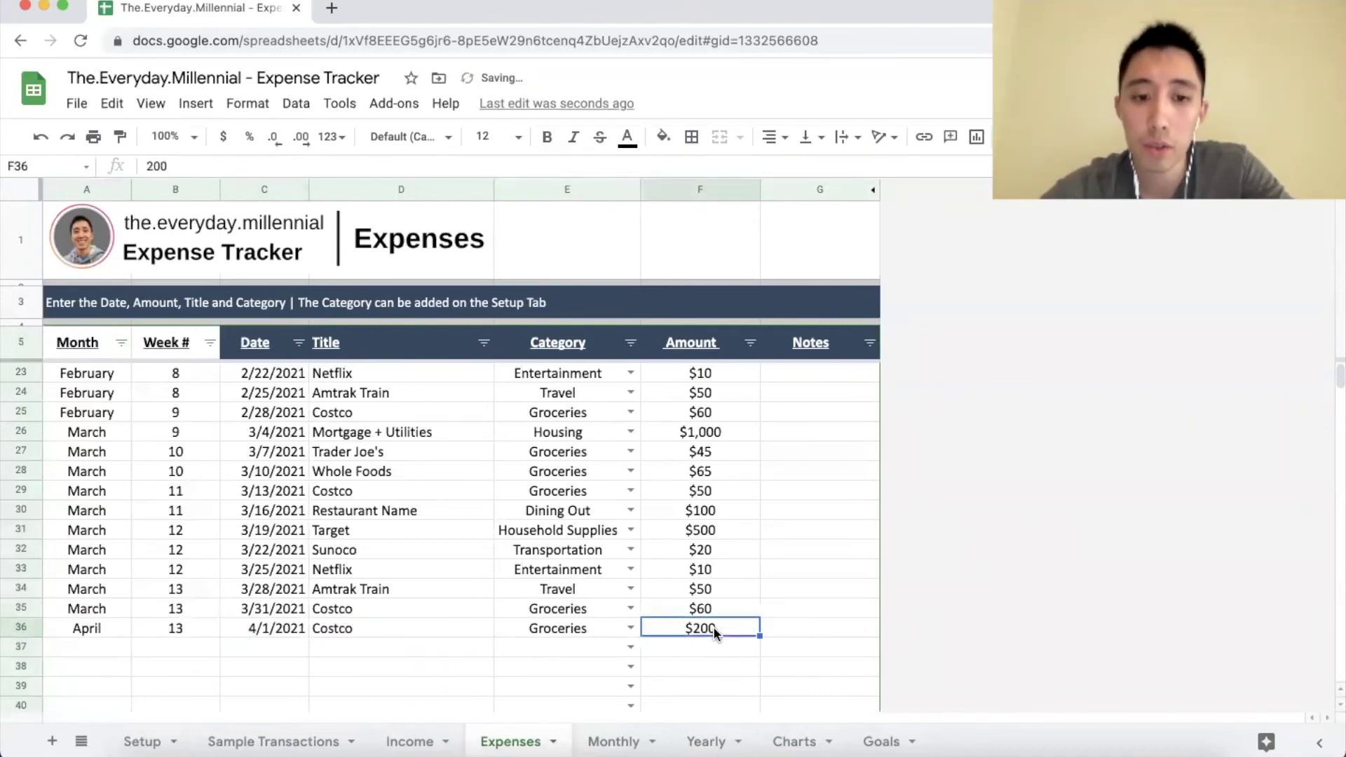
Step: Review the April totals for income, expenses and savings on the Monthly sheet
{"action": "left_click", "coordinate": [631, 738]}
{"action": "left_click_drag", "start_coordinate": [852, 293], "coordinate": [859, 371]}
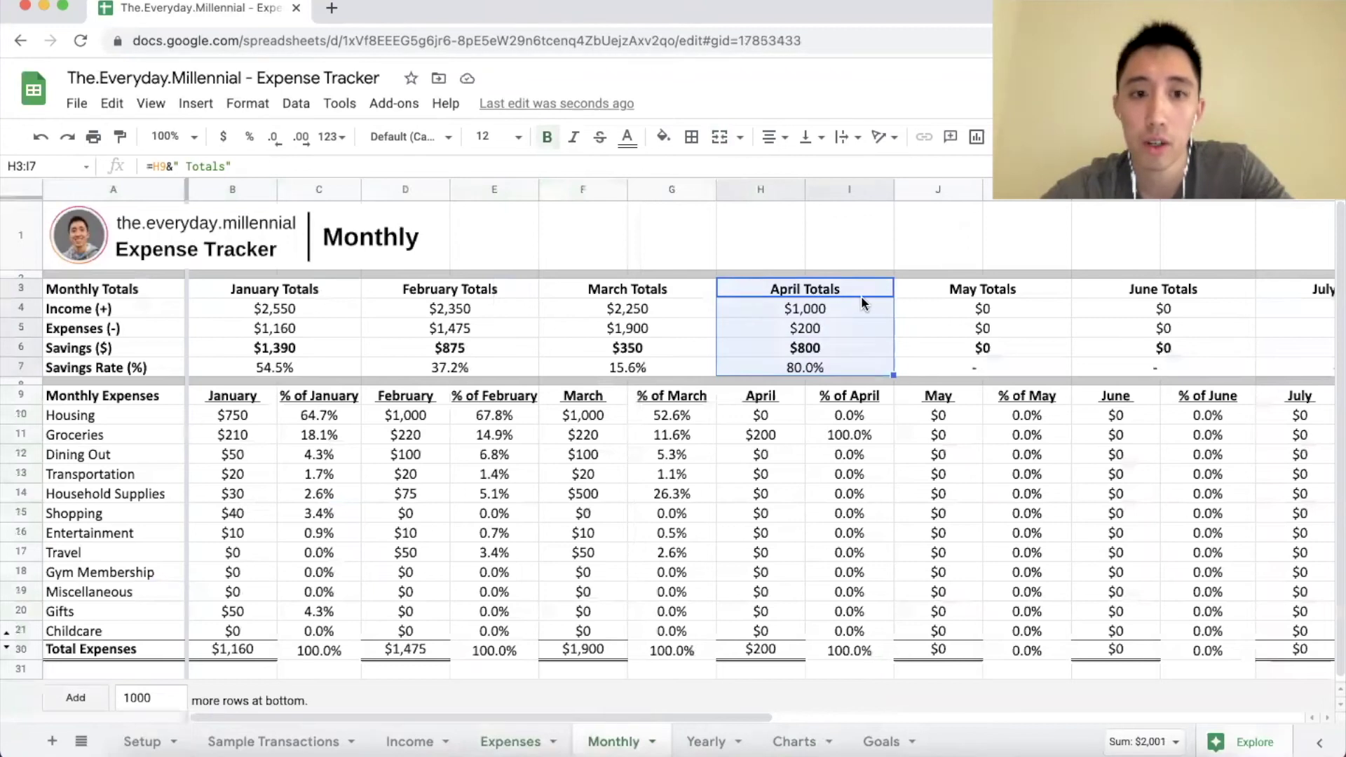
{"action": "left_click", "coordinate": [865, 329]}
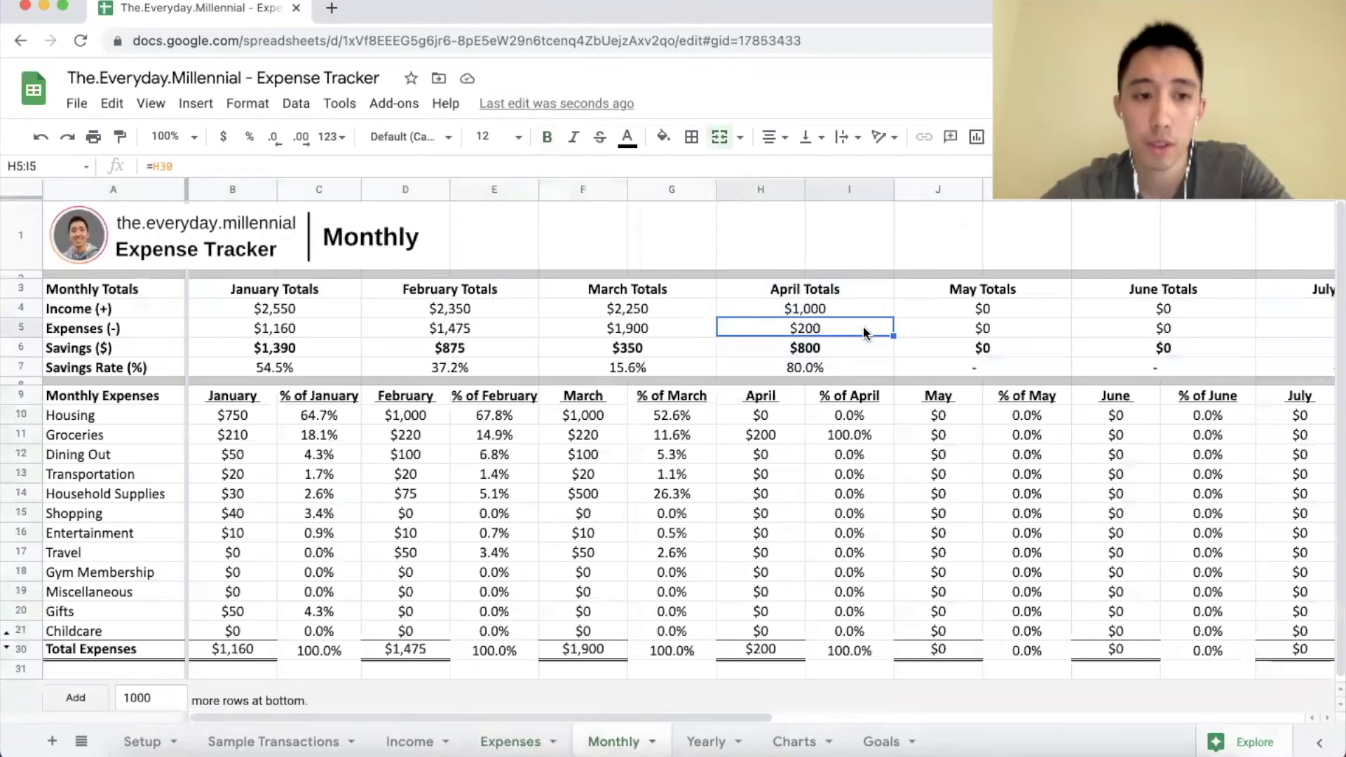
{"action": "left_click", "coordinate": [863, 351]}
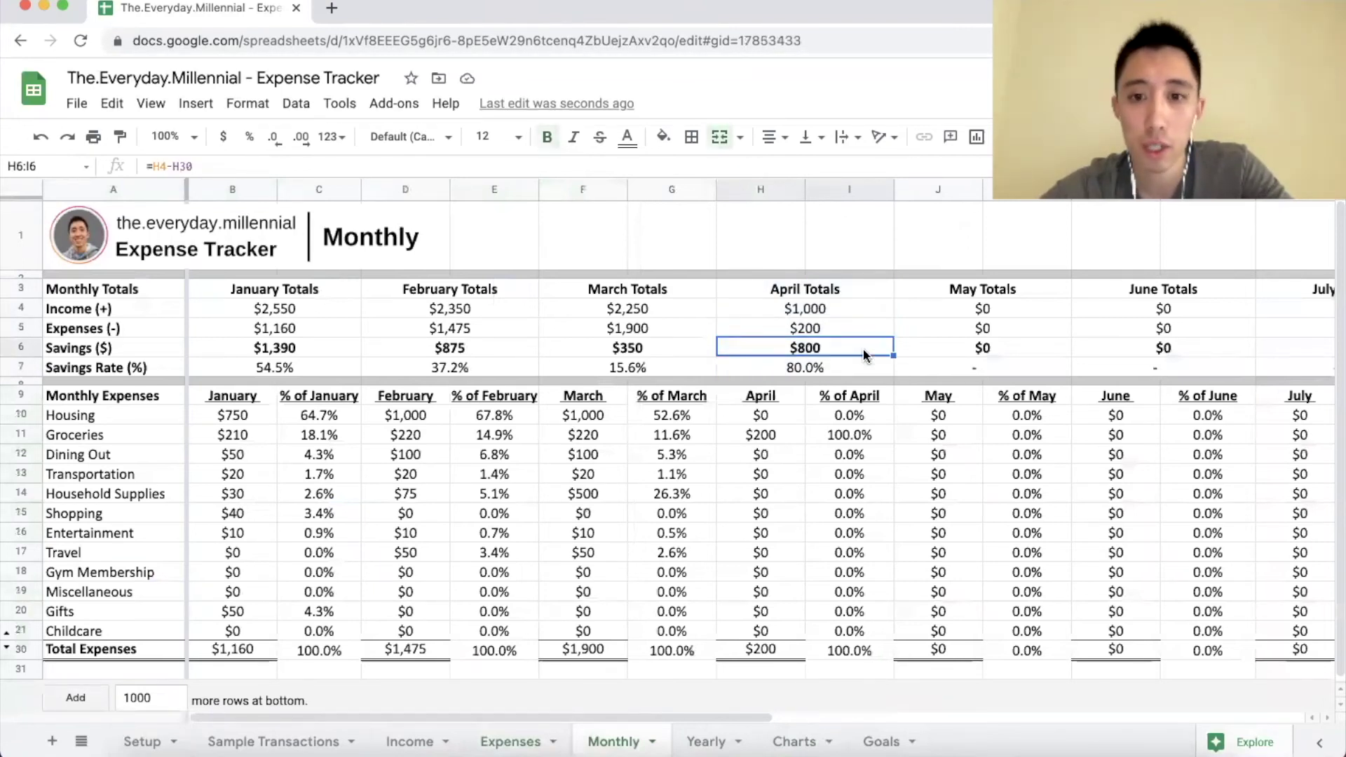
Step: Check the charts on the Charts sheet and compare the January to April savings rates on the Monthly sheet
{"action": "left_click", "coordinate": [790, 740]}
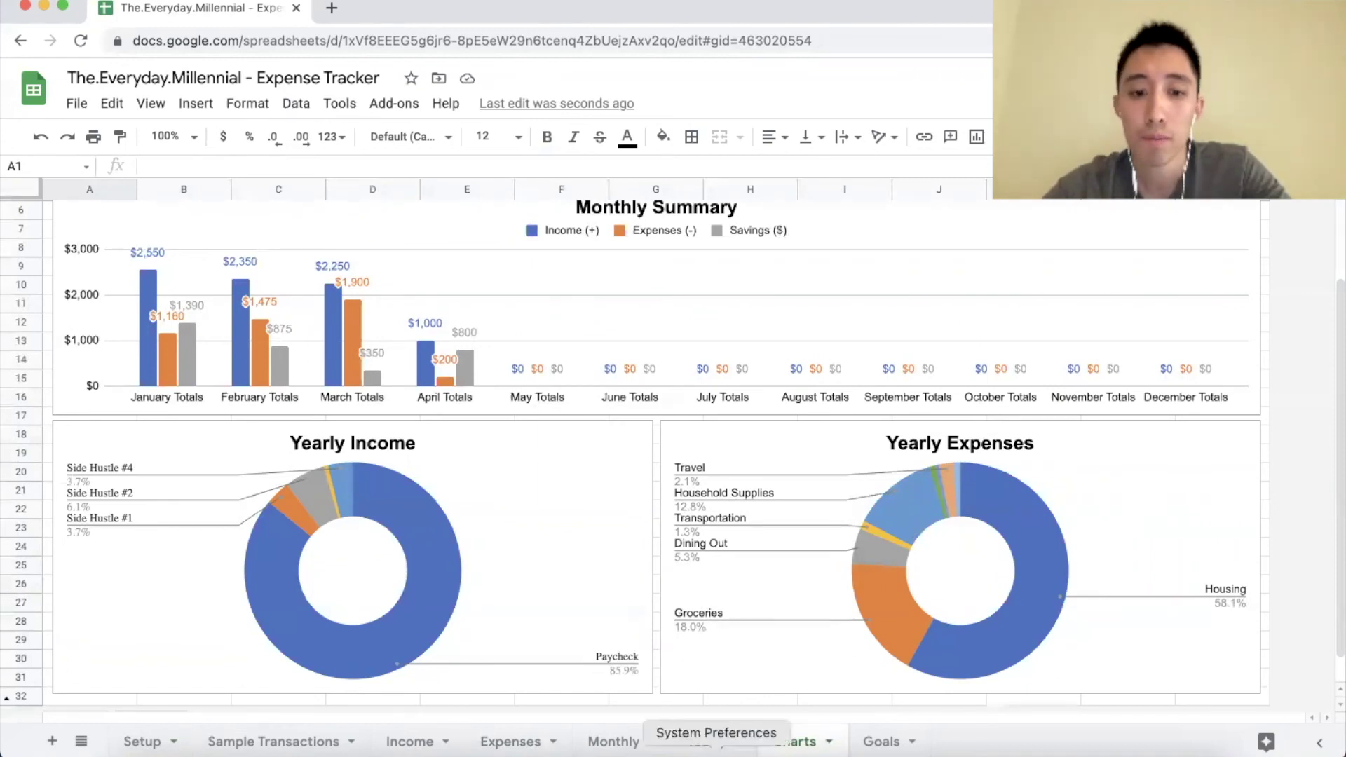
{"action": "left_click", "coordinate": [609, 743]}
{"action": "left_click_drag", "start_coordinate": [838, 368], "coordinate": [311, 372]}
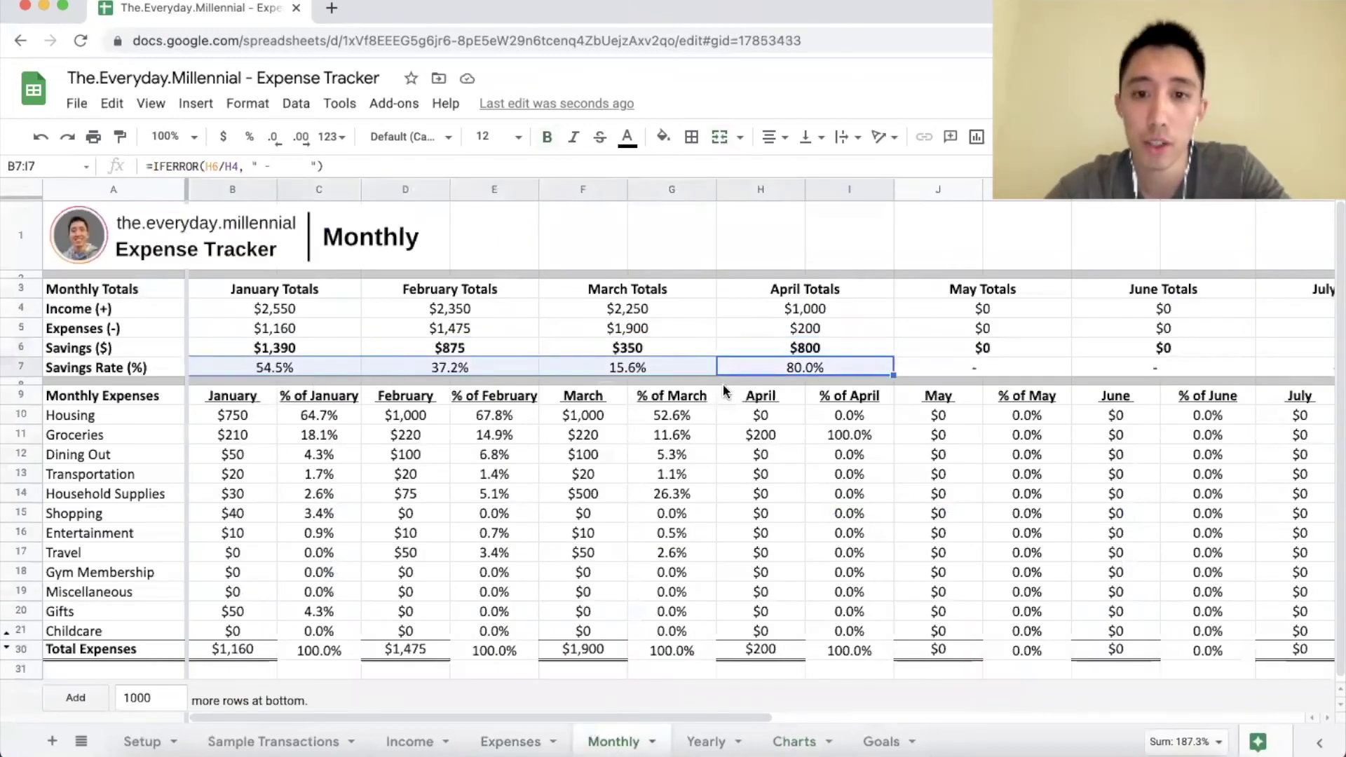
Step: Review the yearly income, expenses, savings and savings rate in the summary of the Yearly sheet
{"action": "left_click", "coordinate": [709, 741]}
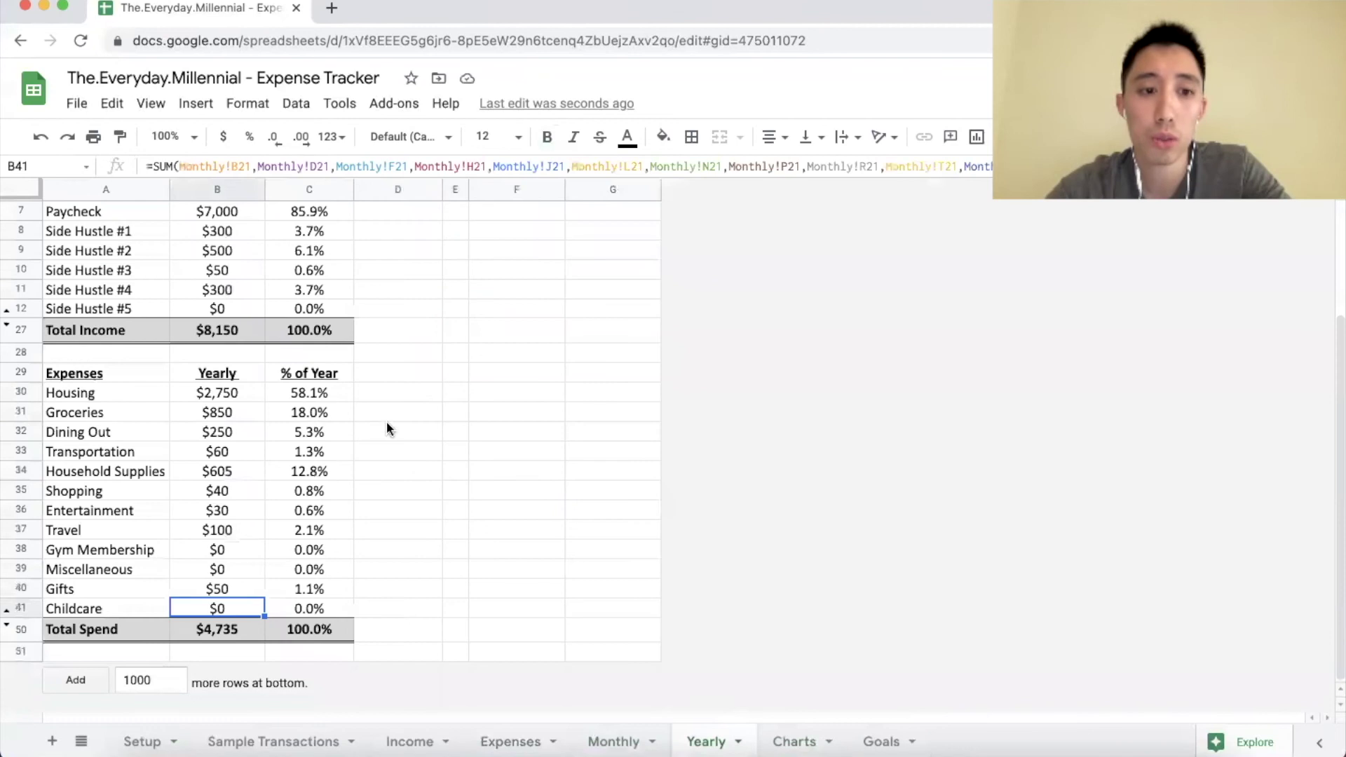
{"action": "left_click", "coordinate": [429, 329]}
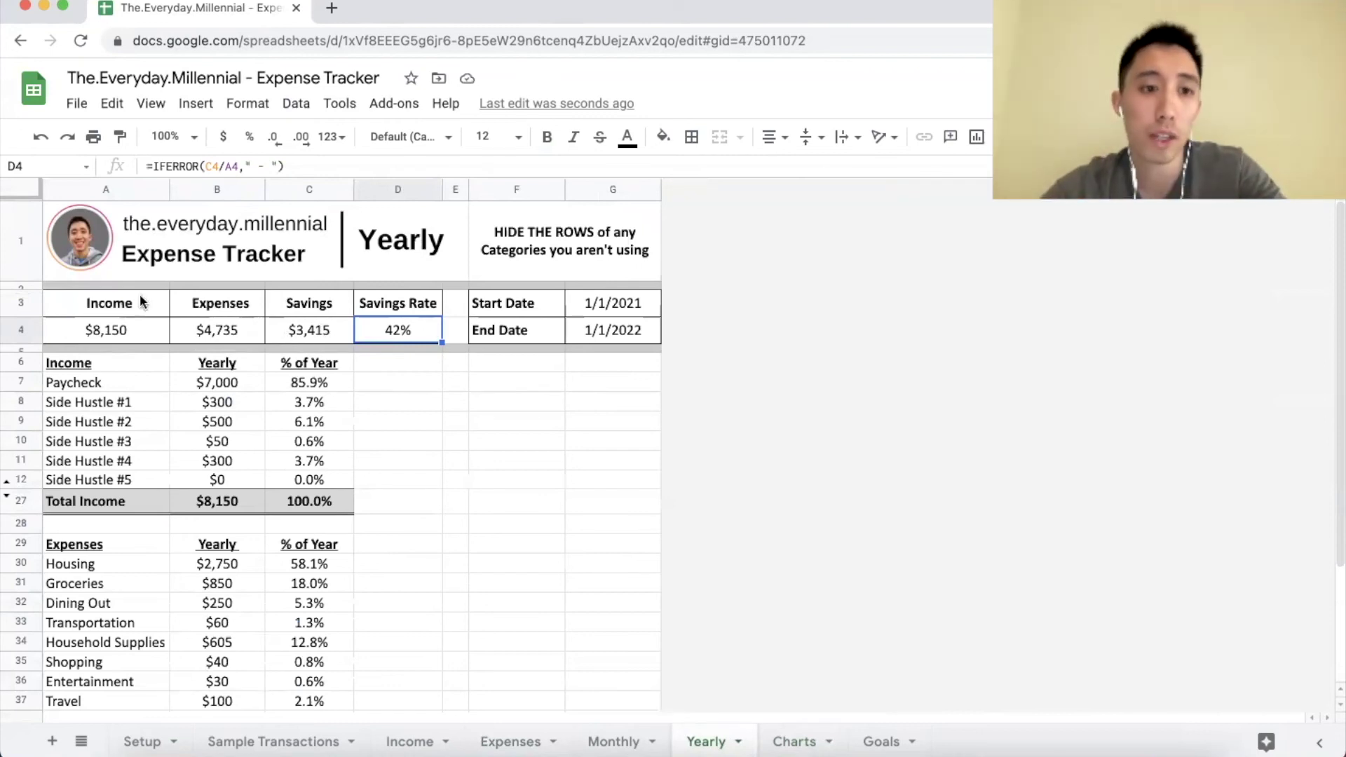
{"action": "left_click_drag", "start_coordinate": [138, 310], "coordinate": [204, 333]}
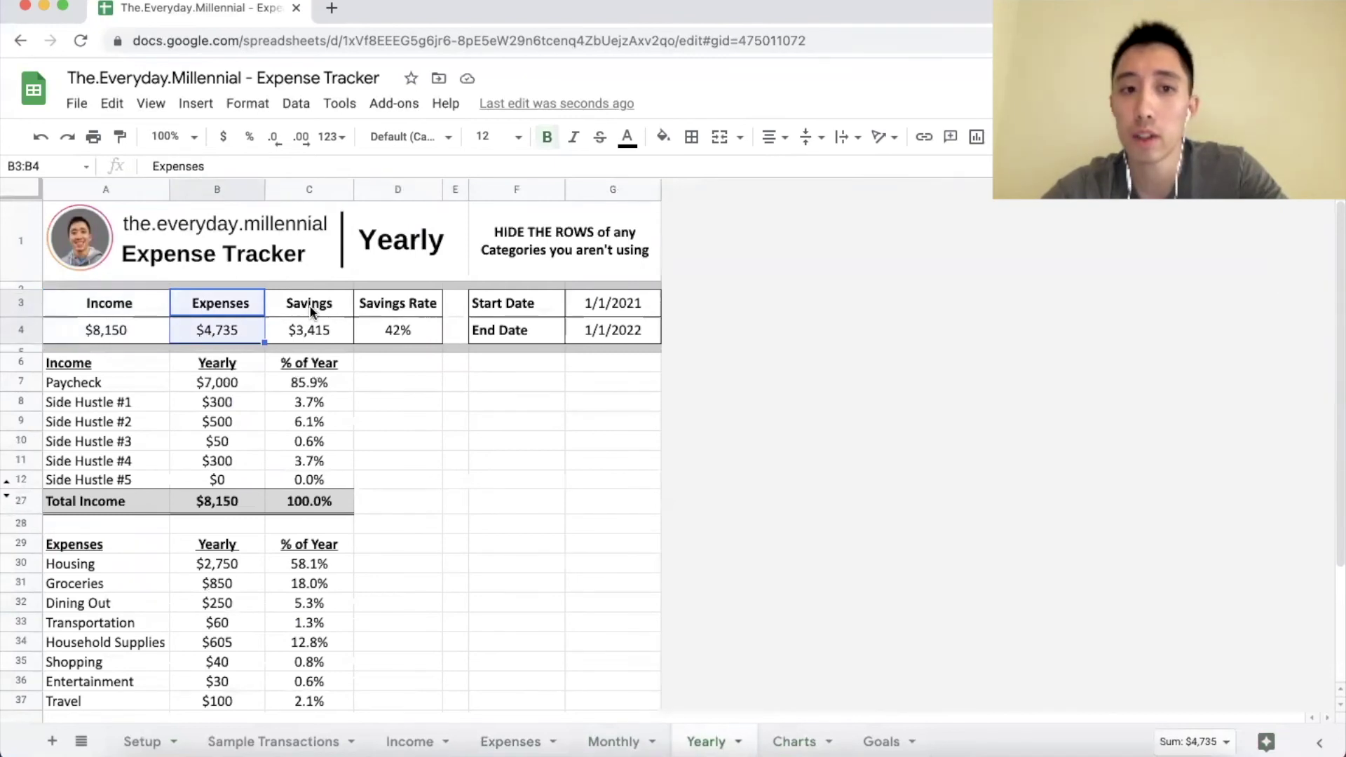
{"action": "left_click_drag", "start_coordinate": [313, 303], "coordinate": [313, 334]}
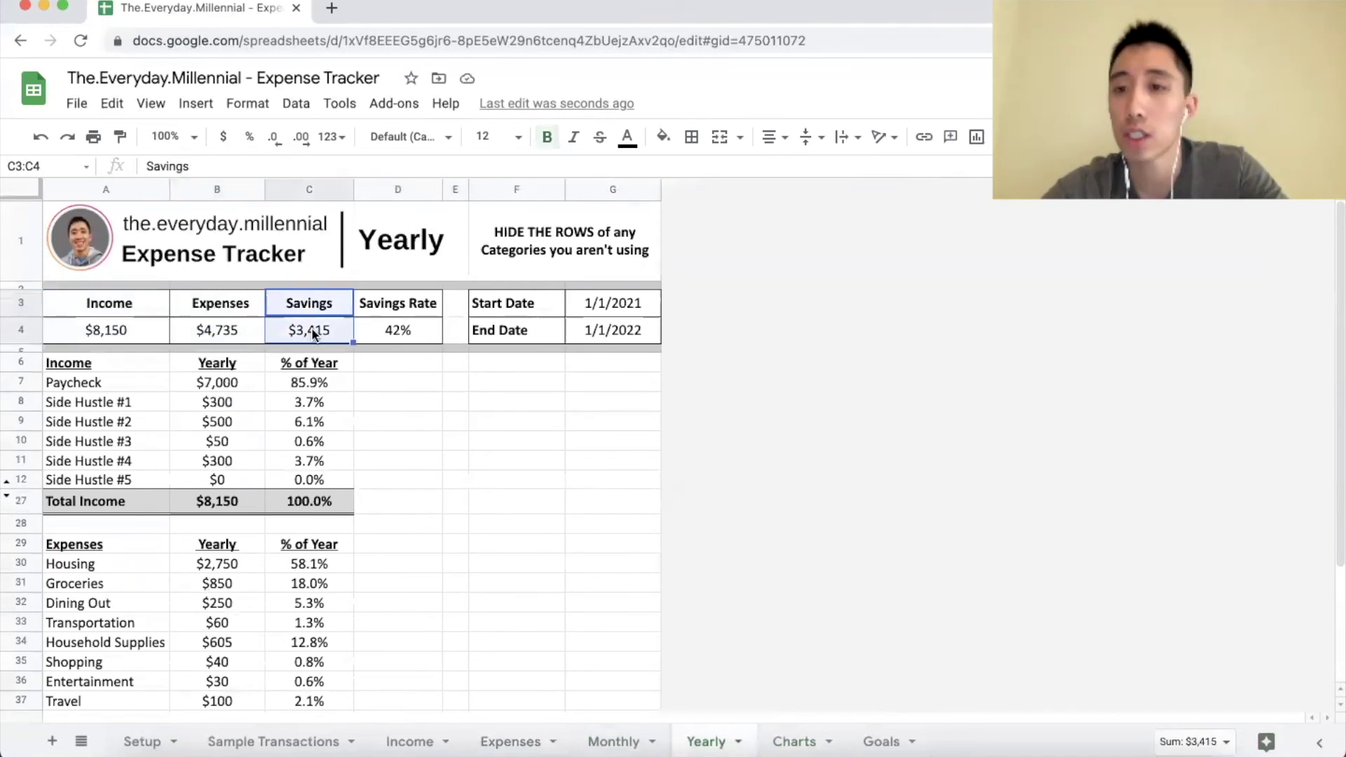
{"action": "left_click", "coordinate": [412, 331]}
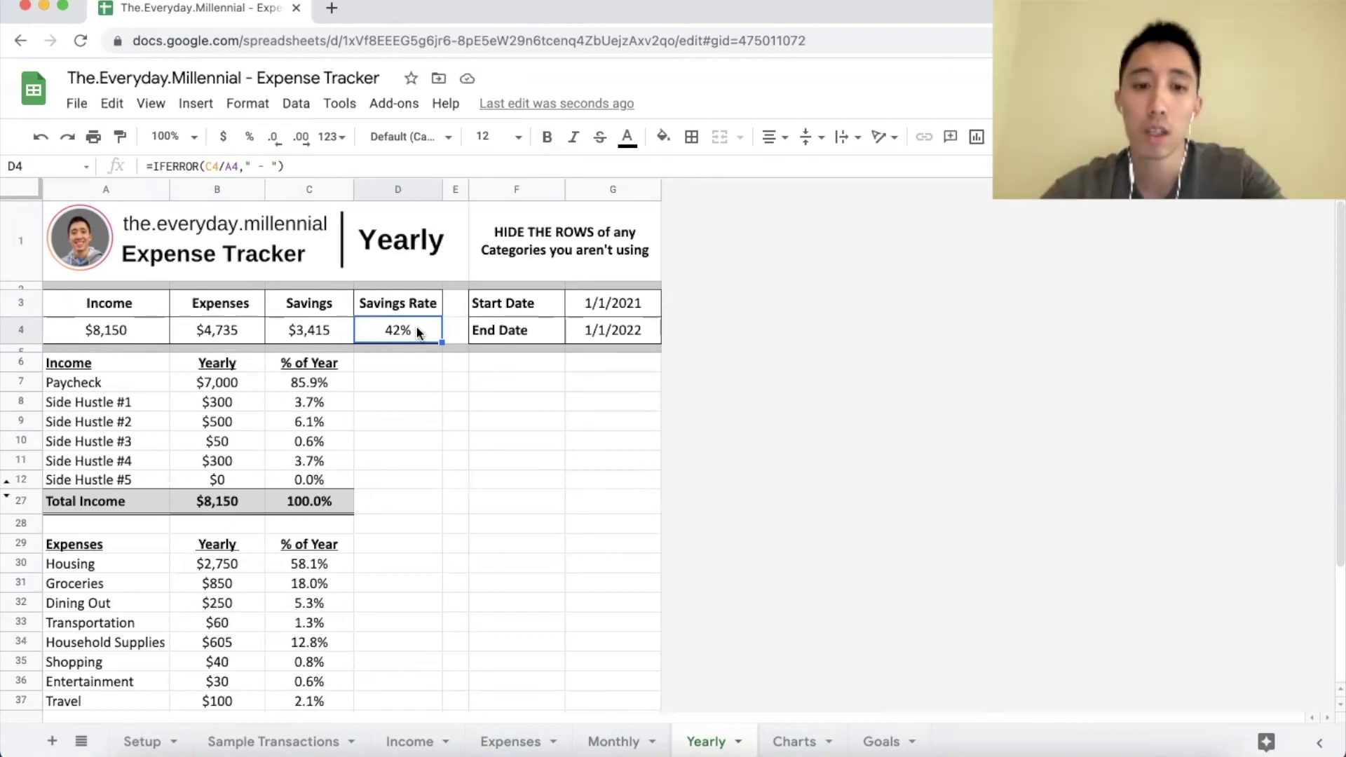
Step: Read the three Helpful Tips on the Setup sheet and return to the Expenses sheet
{"action": "left_click", "coordinate": [155, 741]}
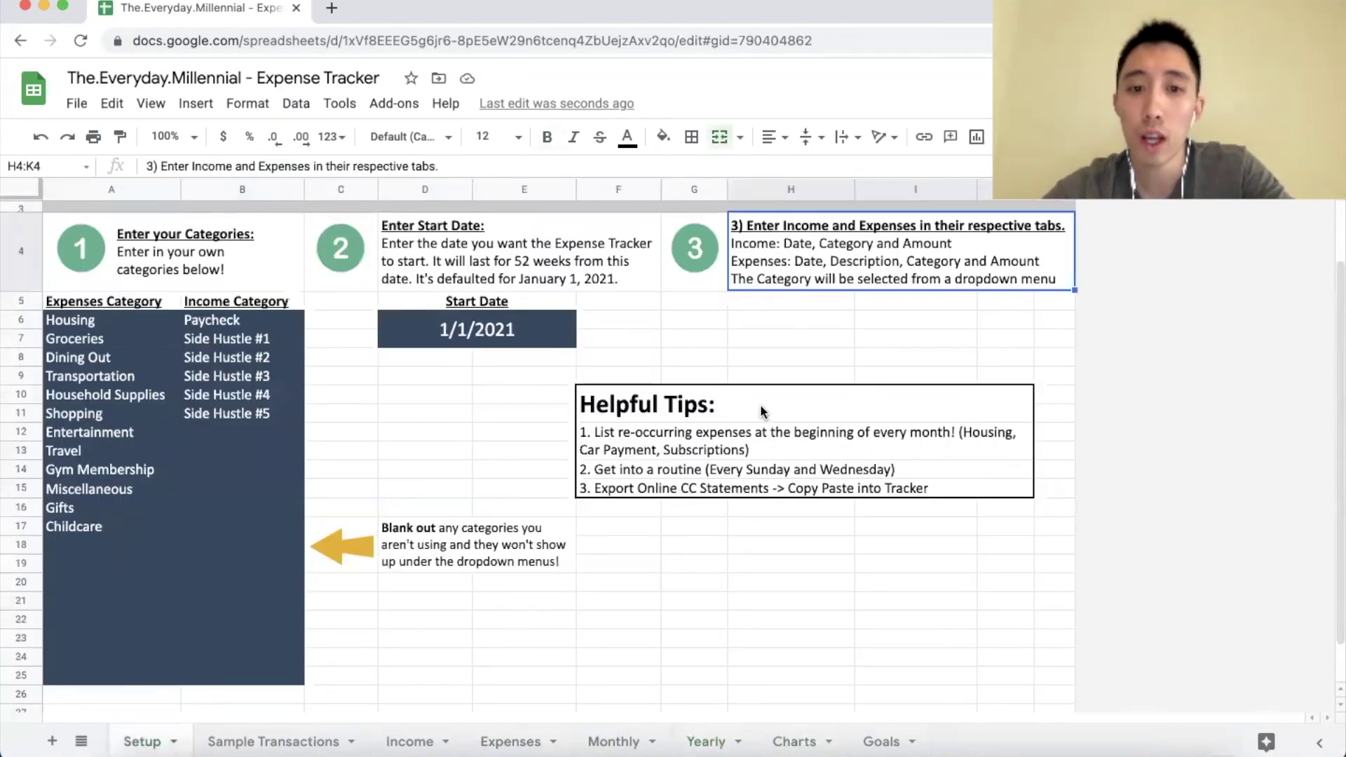
{"action": "left_click", "coordinate": [767, 442]}
{"action": "left_click", "coordinate": [686, 471]}
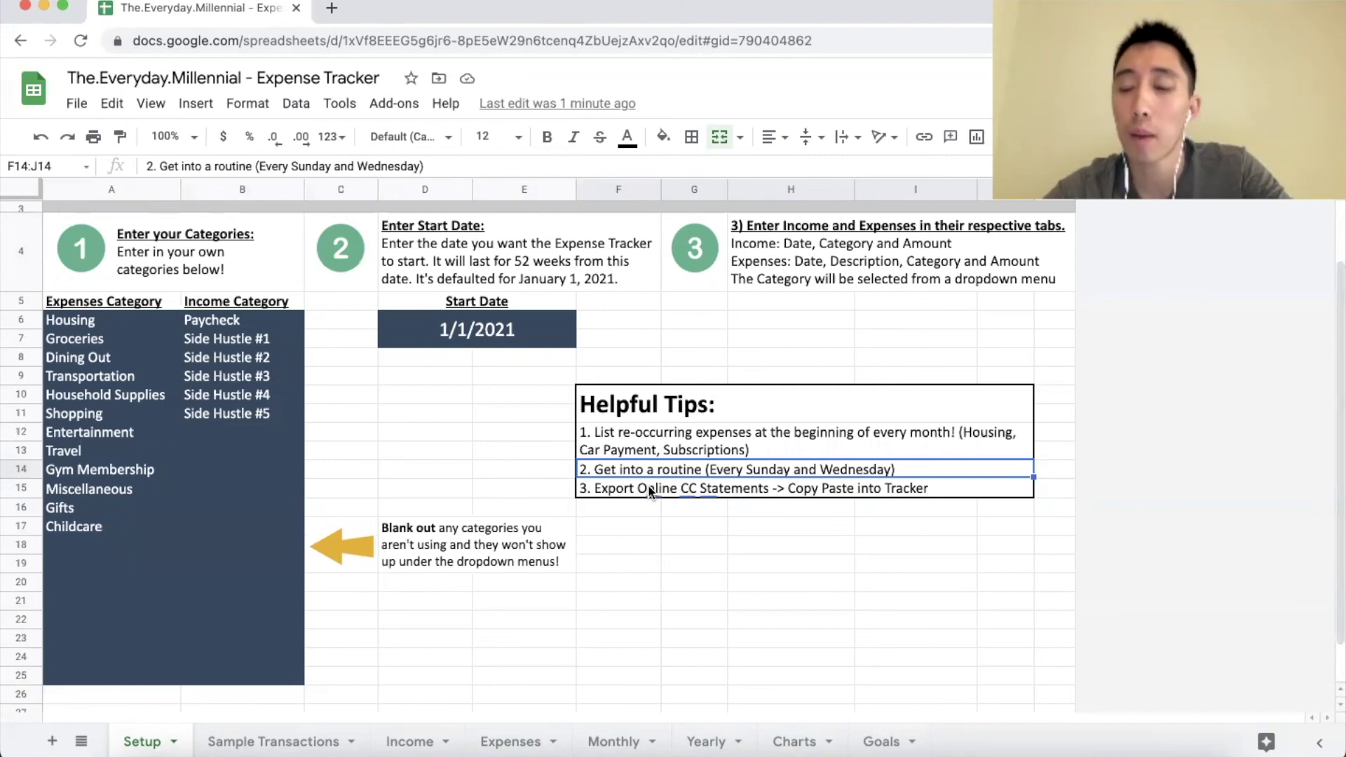
{"action": "left_click", "coordinate": [627, 499]}
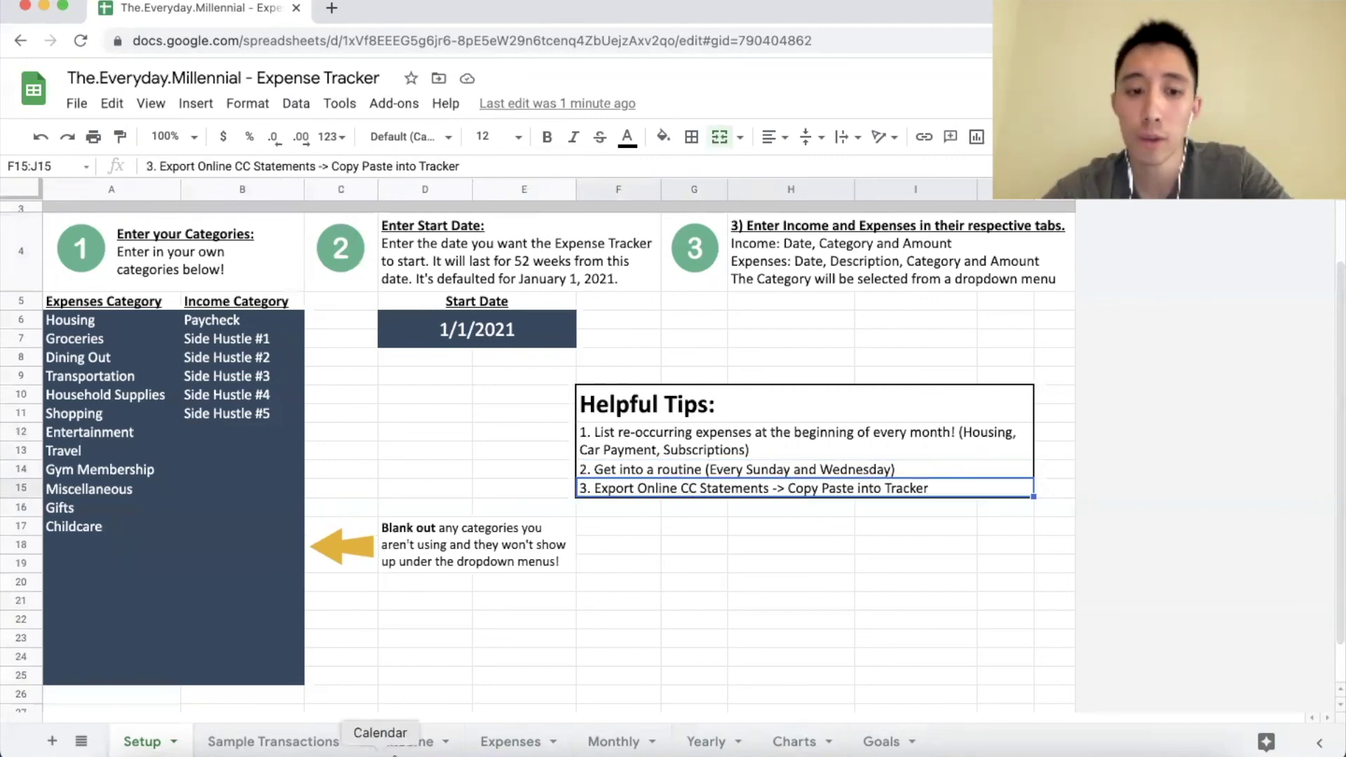
{"action": "left_click", "coordinate": [494, 747]}
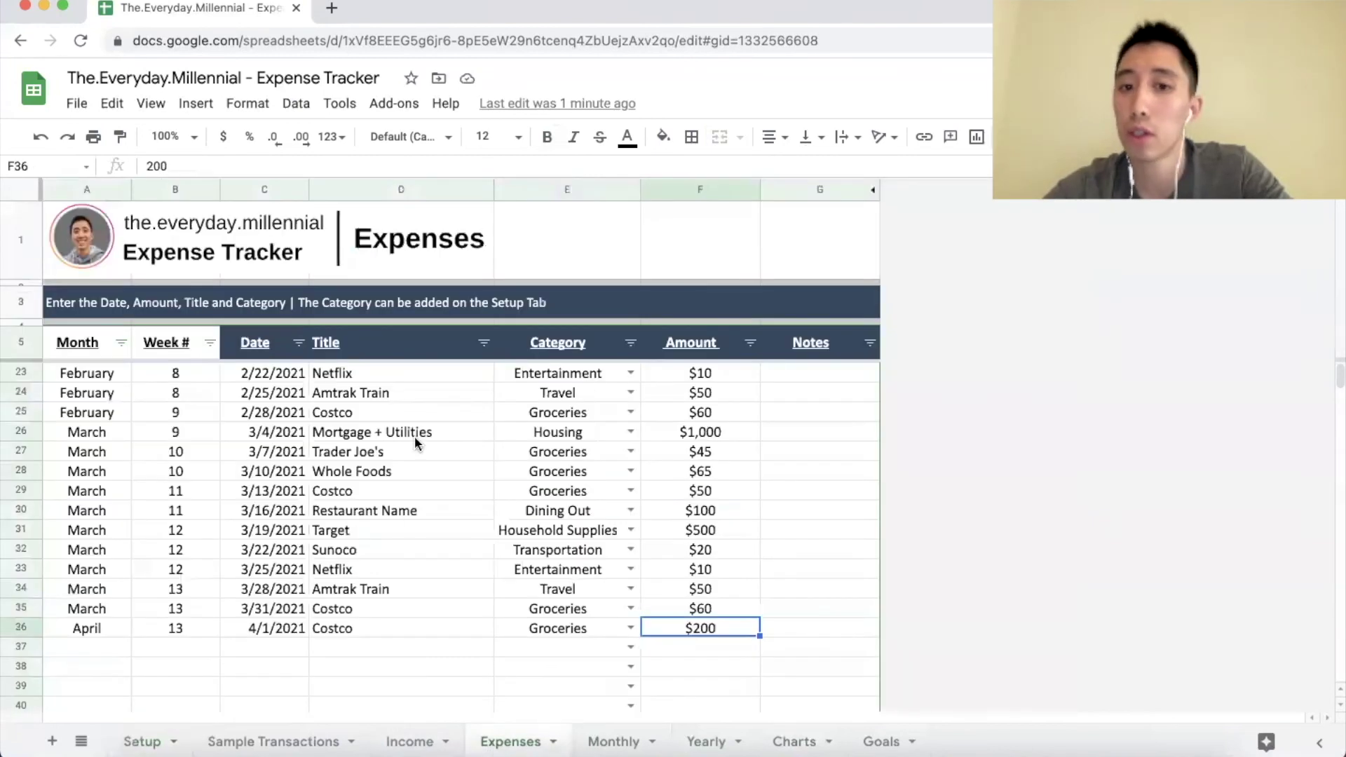